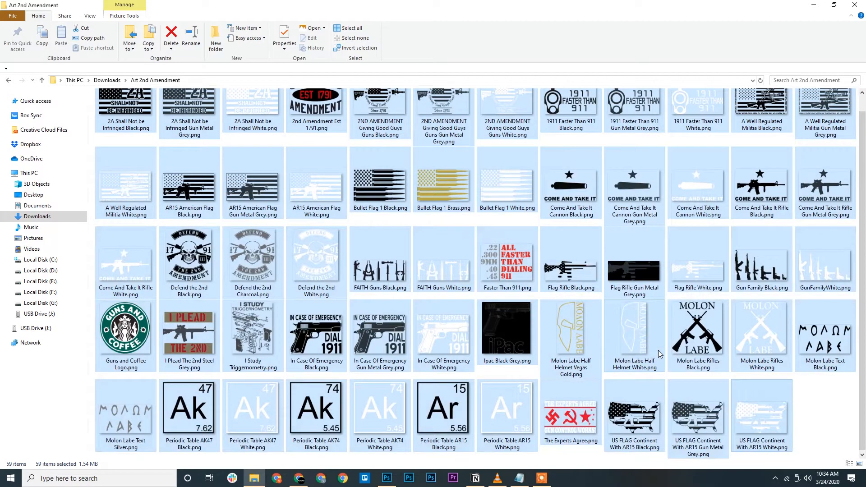
Open Defend the 2nd White.png and FAITH Guns Black.png from the Art 2nd Amendment folder in Photoshop
{"action": "scroll", "coordinate": [296, 272], "scroll_direction": "up", "scroll_amount": 1}
{"action": "left_click", "coordinate": [295, 272]}
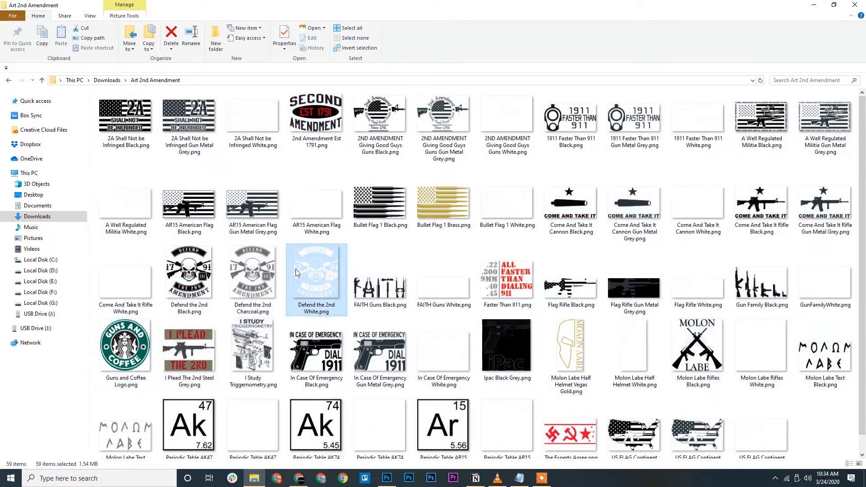
{"action": "left_click", "coordinate": [358, 287], "text": "ctrl"}
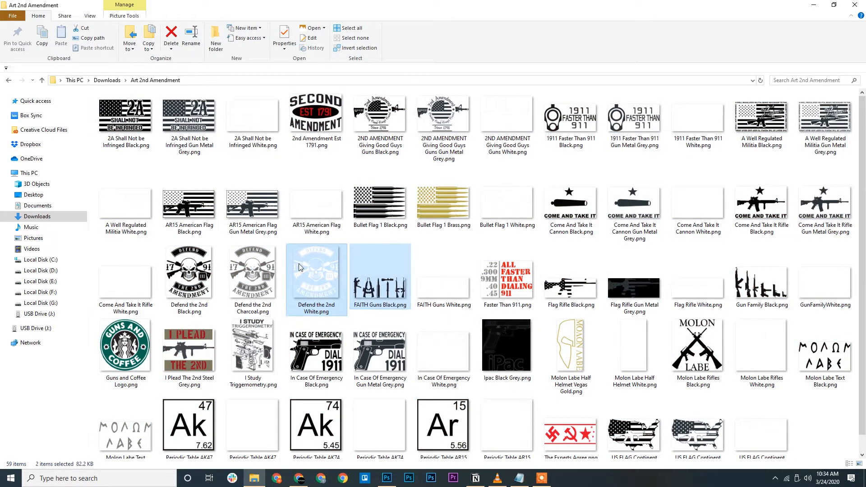
{"action": "left_click_drag", "start_coordinate": [358, 287], "coordinate": [365, 229]}
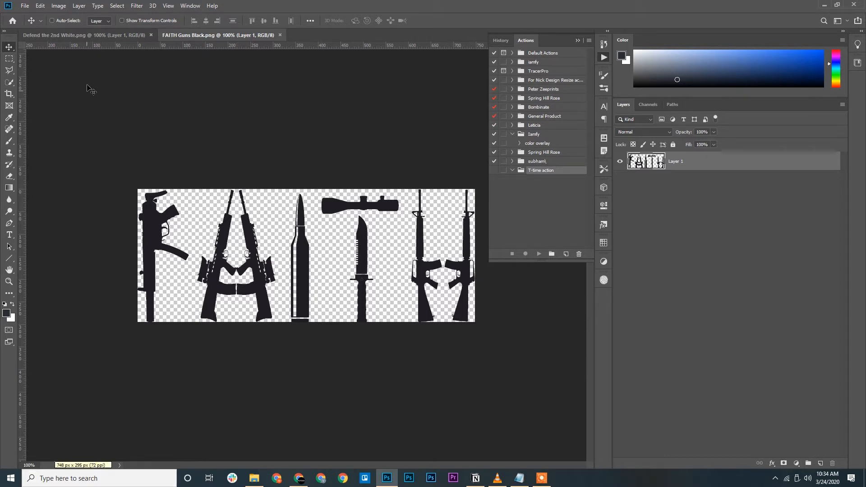
Check the pixel dimensions and resolution of FAITH Guns Black.png without changing them, and switch to Defend the 2nd White.png
{"action": "left_click", "coordinate": [59, 6]}
{"action": "left_click", "coordinate": [73, 73]}
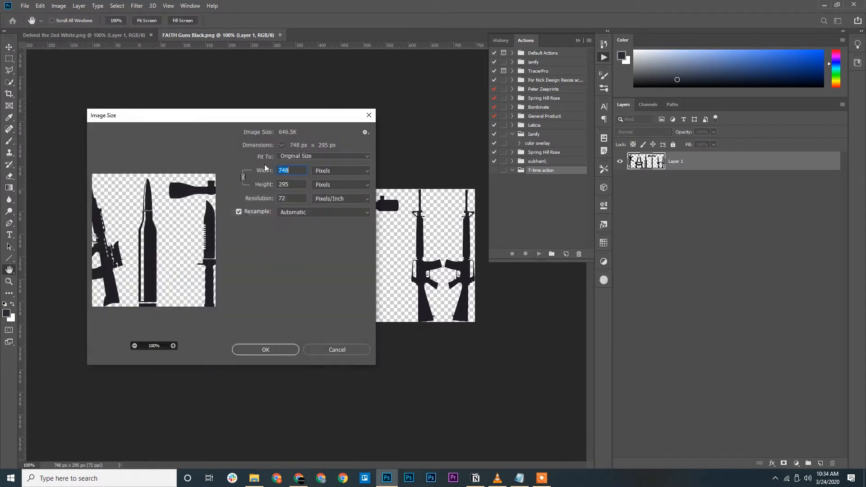
{"action": "key", "text": "Tab"}
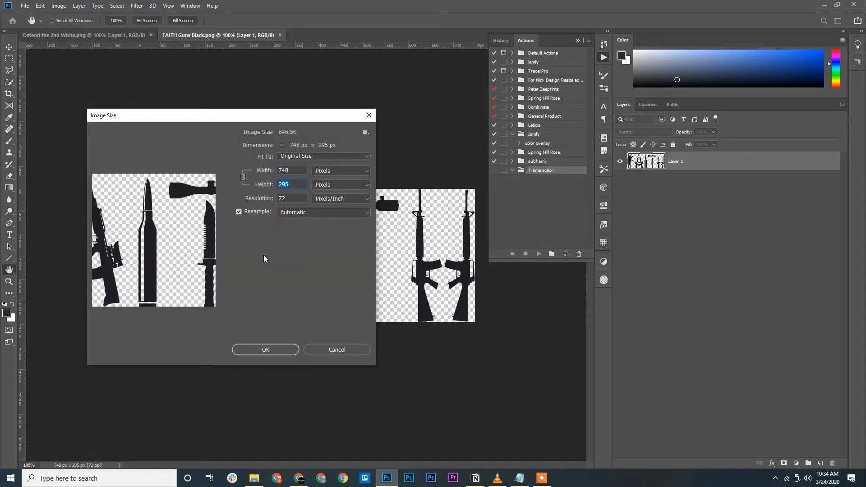
{"action": "left_click", "coordinate": [315, 345]}
{"action": "left_click", "coordinate": [83, 35]}
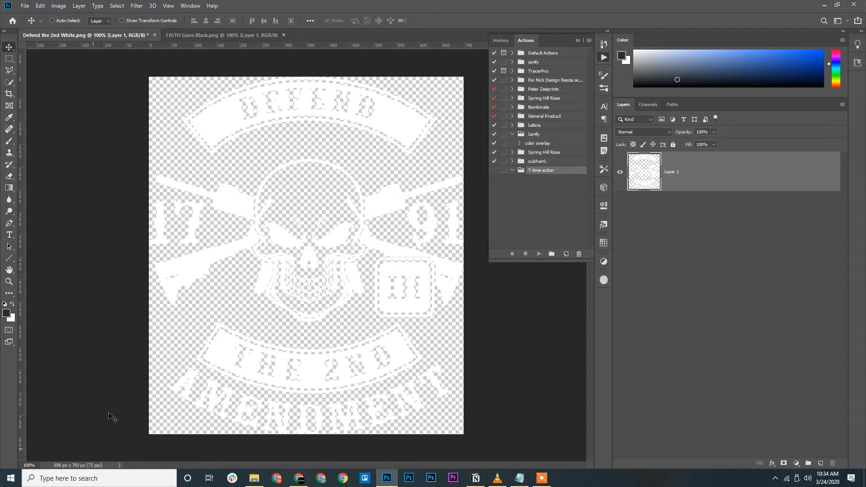
Close Defend the 2nd White.png without saving, and close FAITH Guns Black.png
{"action": "left_click", "coordinate": [155, 35]}
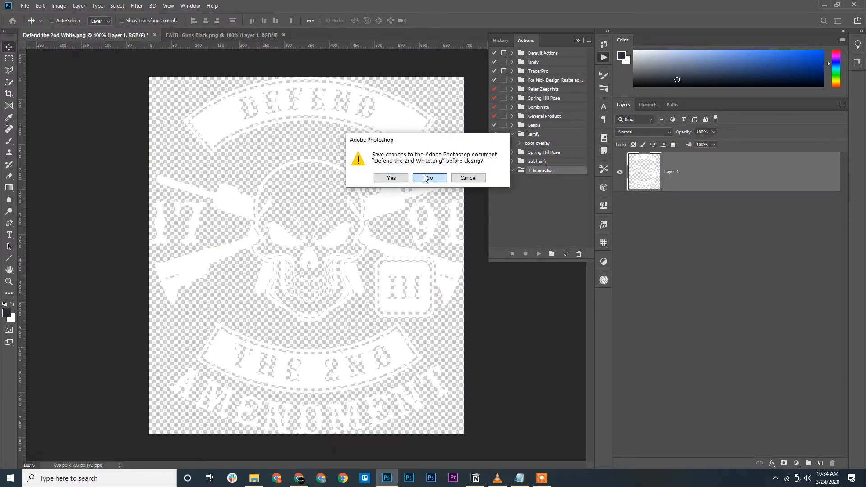
{"action": "left_click", "coordinate": [428, 176]}
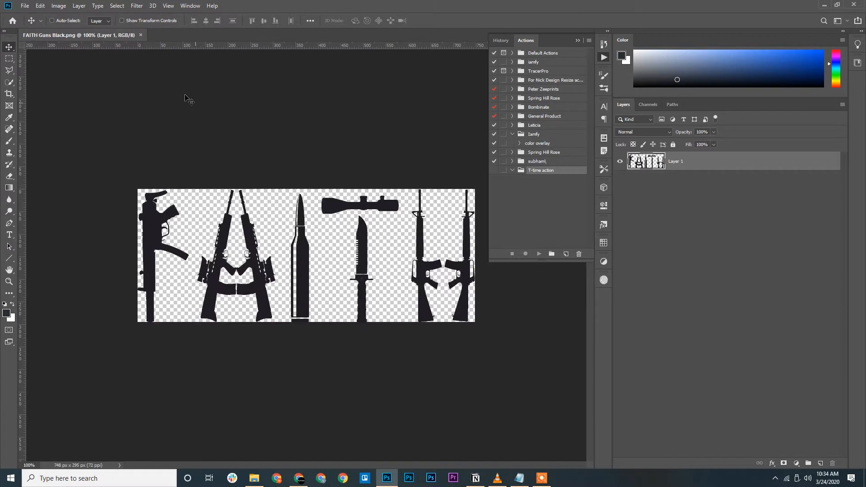
{"action": "left_click", "coordinate": [141, 36]}
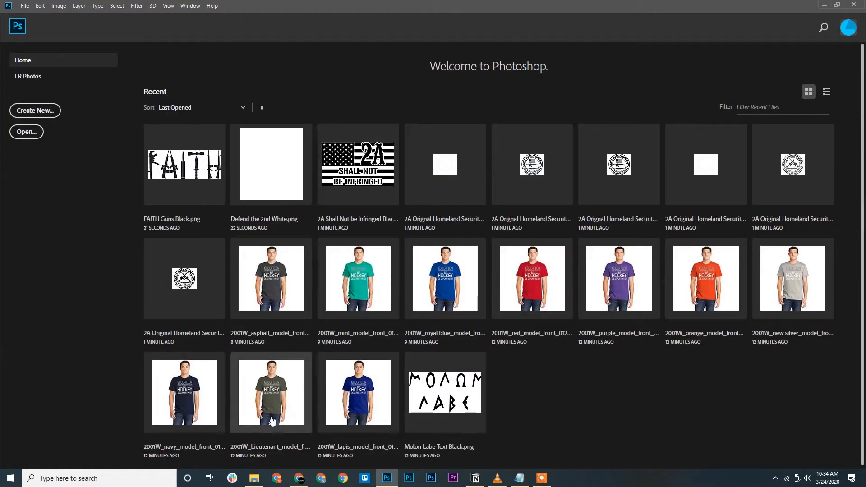
Open all the 2001W shirt model PSD files from the OneDrive-2020-03-22 folder in Downloads in Photoshop
{"action": "left_click", "coordinate": [254, 478]}
{"action": "left_click", "coordinate": [111, 80]}
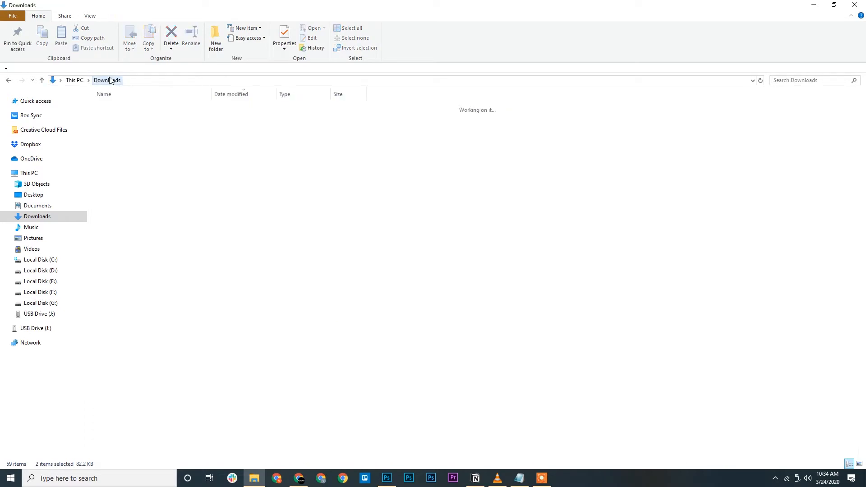
{"action": "left_click", "coordinate": [140, 131]}
{"action": "double_click", "coordinate": [140, 133]}
{"action": "left_click", "coordinate": [122, 126]}
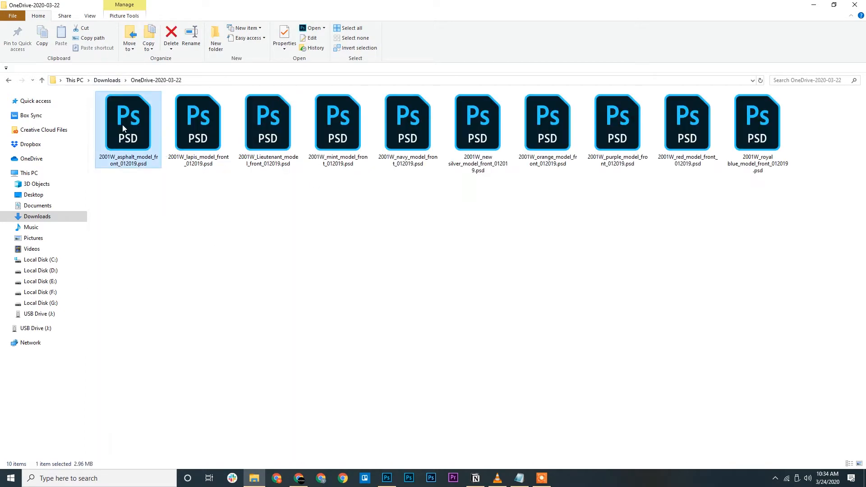
{"action": "left_click", "coordinate": [758, 138], "text": "shift"}
{"action": "left_click_drag", "start_coordinate": [151, 139], "coordinate": [388, 225]}
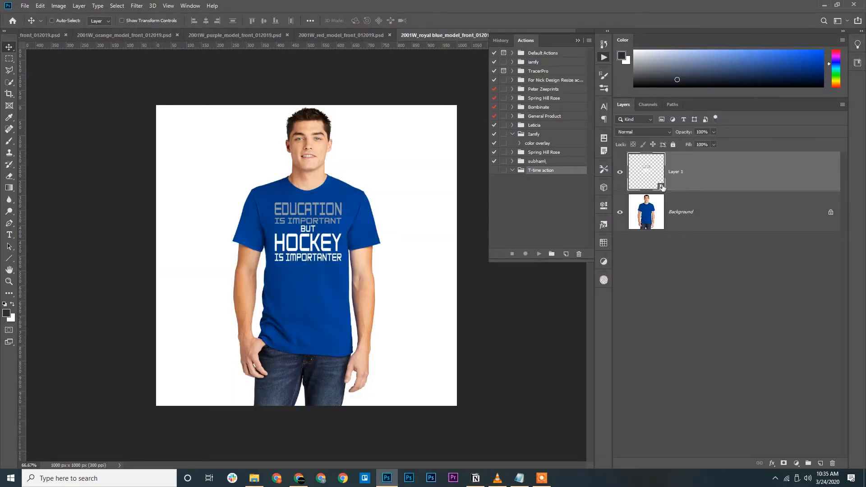
Open the royal blue shirt's design smart object and set its resolution to 72 pixels/inch with a height of 194 pixels
{"action": "double_click", "coordinate": [662, 187]}
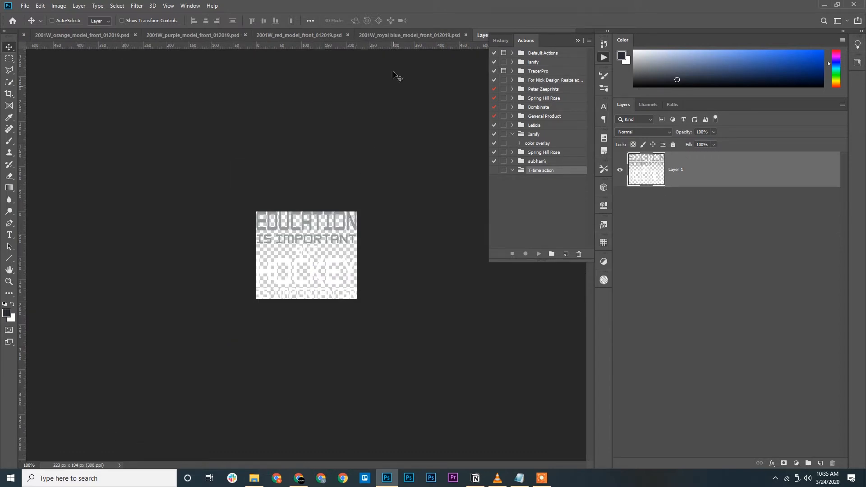
{"action": "left_click", "coordinate": [59, 5]}
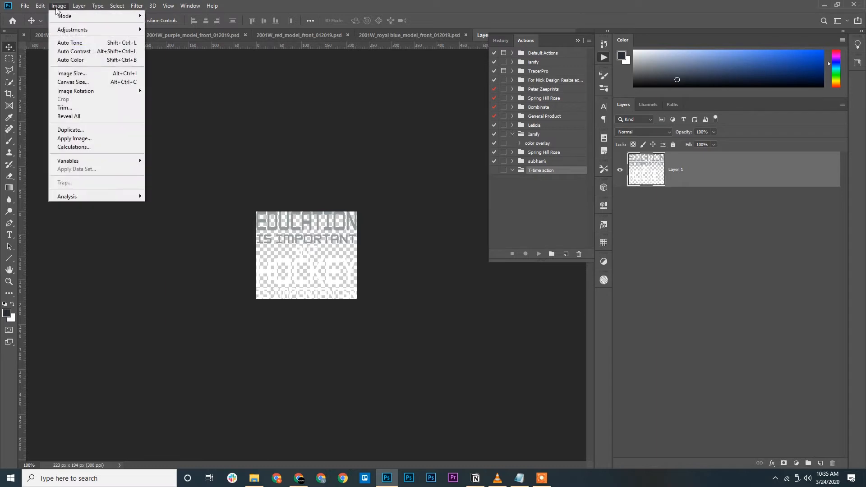
{"action": "left_click", "coordinate": [77, 72]}
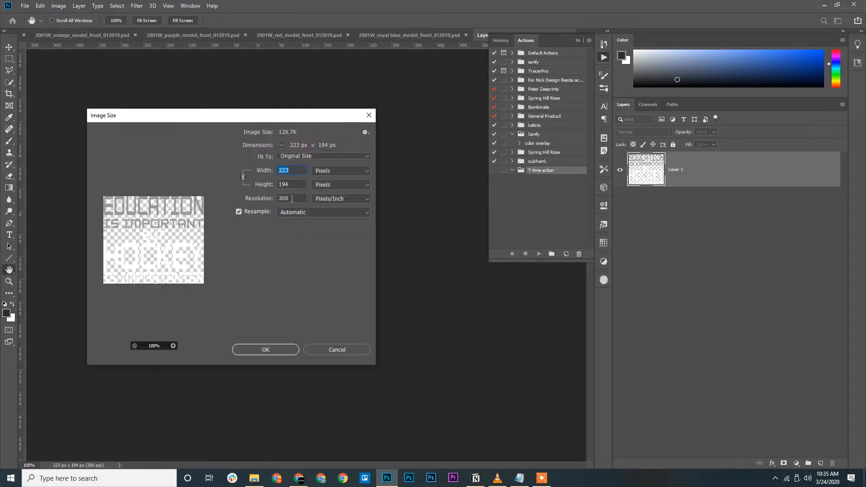
{"action": "key", "text": "Tab"}
{"action": "key", "text": "Tab"}
{"action": "type", "text": "72"}
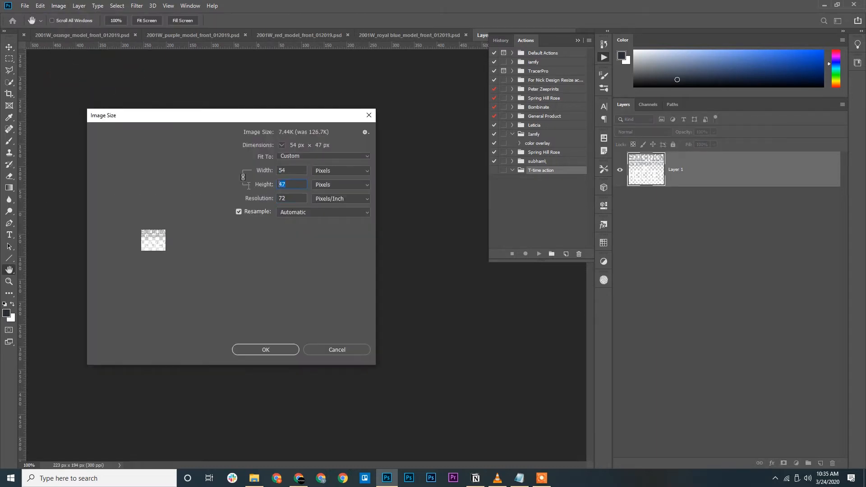
{"action": "type", "text": "194"}
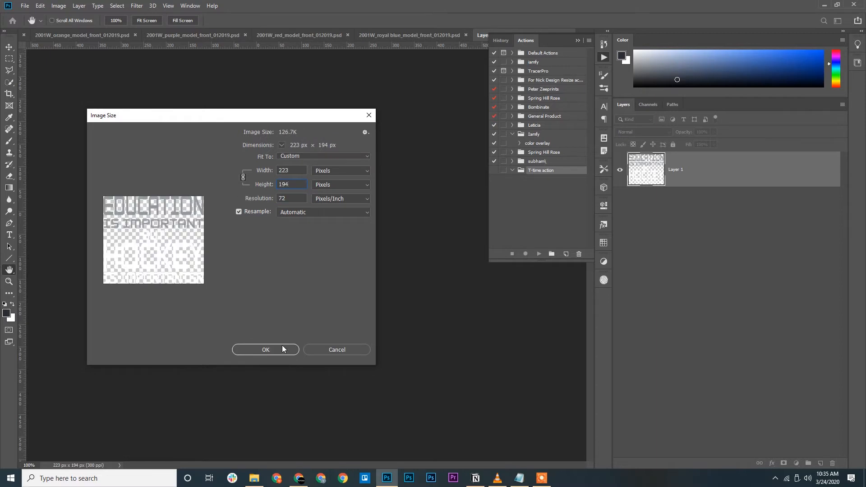
{"action": "left_click", "coordinate": [265, 350]}
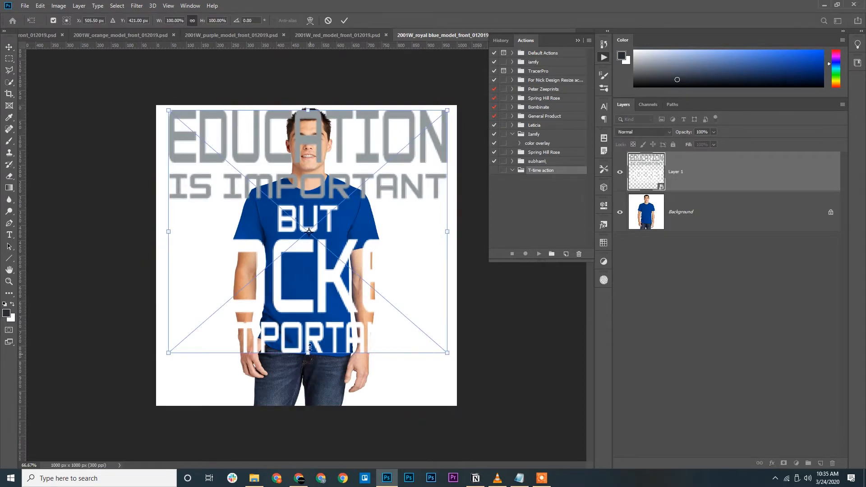
Scale the oversized hockey design down to fit the royal blue shirt's chest, shift it slightly lower, and save the file
{"action": "left_click_drag", "start_coordinate": [310, 347], "coordinate": [316, 265]}
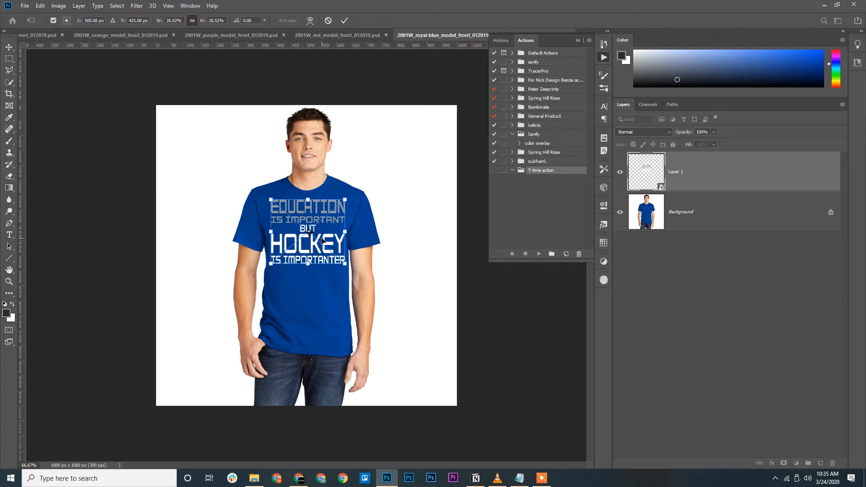
{"action": "key", "text": "Down"}
{"action": "key", "text": "Down"}
{"action": "key", "text": "Down"}
{"action": "key", "text": "Down"}
{"action": "key", "text": "Down"}
{"action": "key", "text": "Down"}
{"action": "key", "text": "Down"}
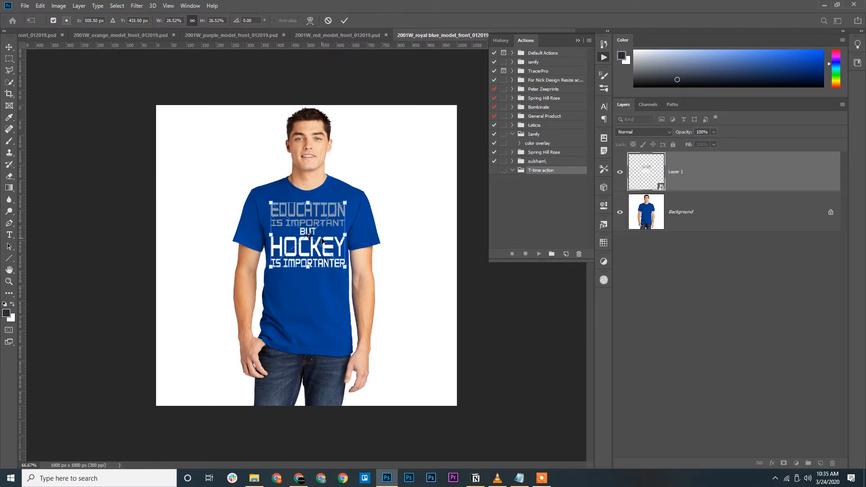
{"action": "left_click_drag", "start_coordinate": [307, 271], "coordinate": [308, 266]}
{"action": "left_click", "coordinate": [343, 21]}
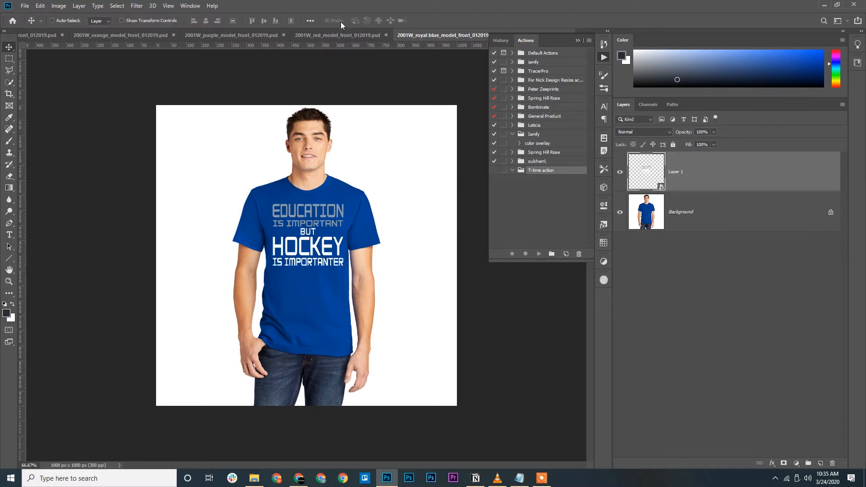
{"action": "left_click", "coordinate": [25, 7]}
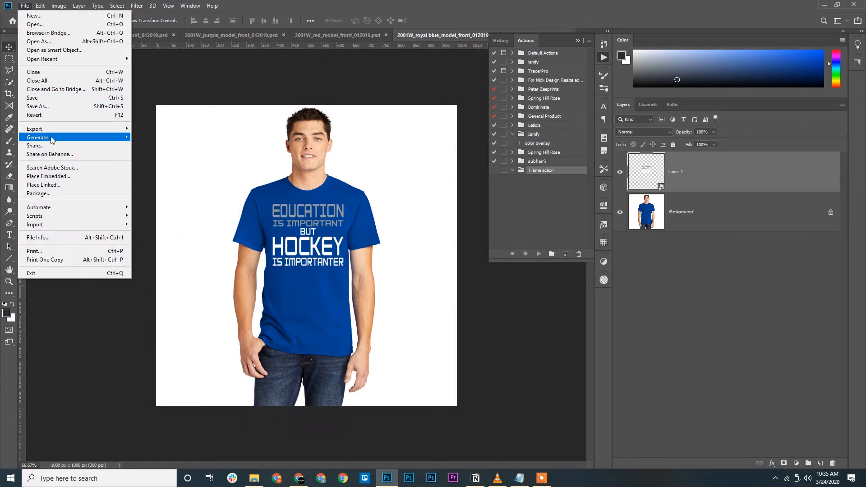
{"action": "left_click", "coordinate": [52, 99]}
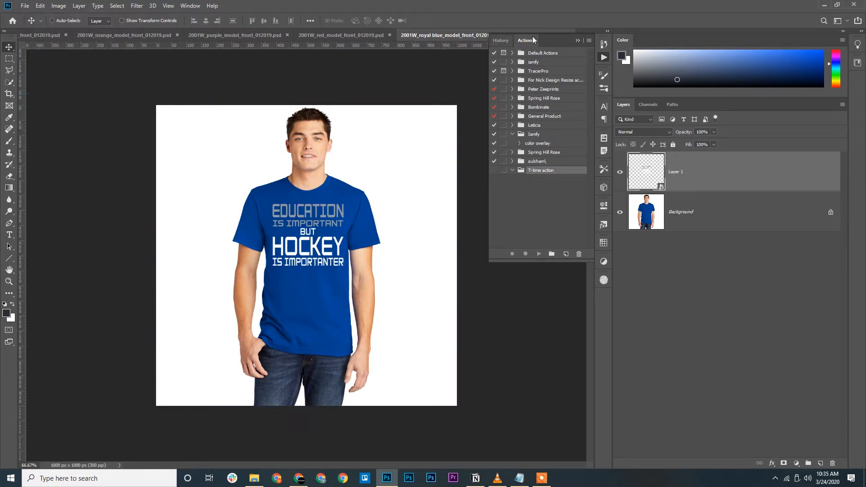
Collapse the Actions panel and switch to the red shirt document
{"action": "left_click", "coordinate": [578, 41]}
{"action": "left_click", "coordinate": [589, 36]}
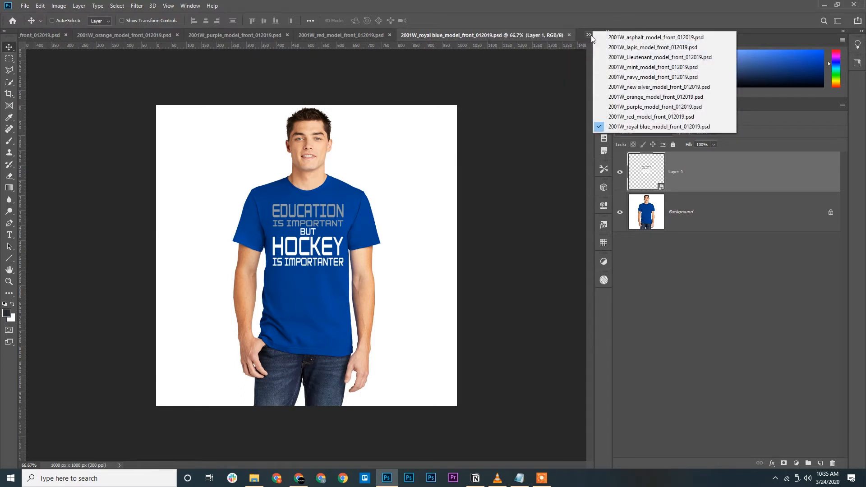
{"action": "left_click", "coordinate": [591, 36]}
{"action": "left_click", "coordinate": [351, 35]}
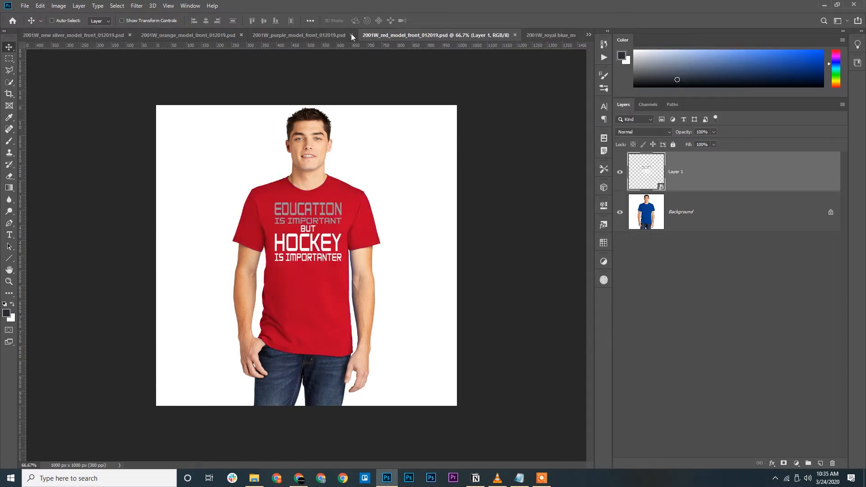
Inspect the contents of the red shirt's design smart object, close it, and return to the royal blue shirt document
{"action": "double_click", "coordinate": [660, 186]}
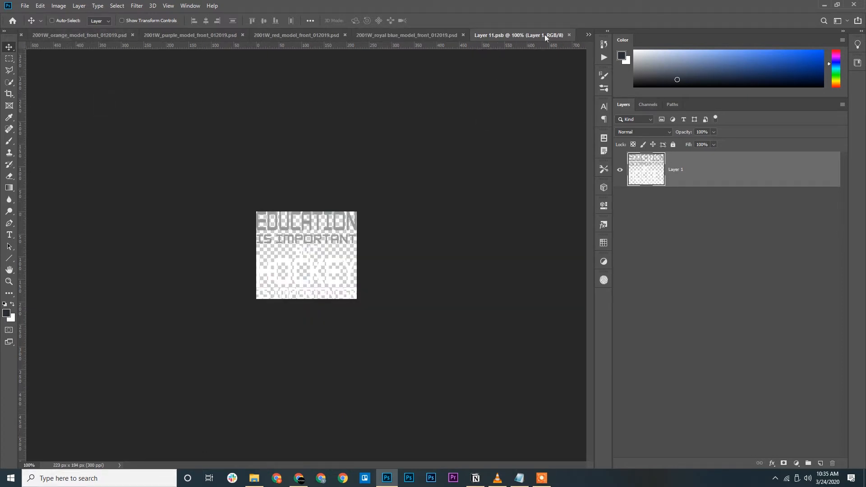
{"action": "left_click", "coordinate": [570, 35]}
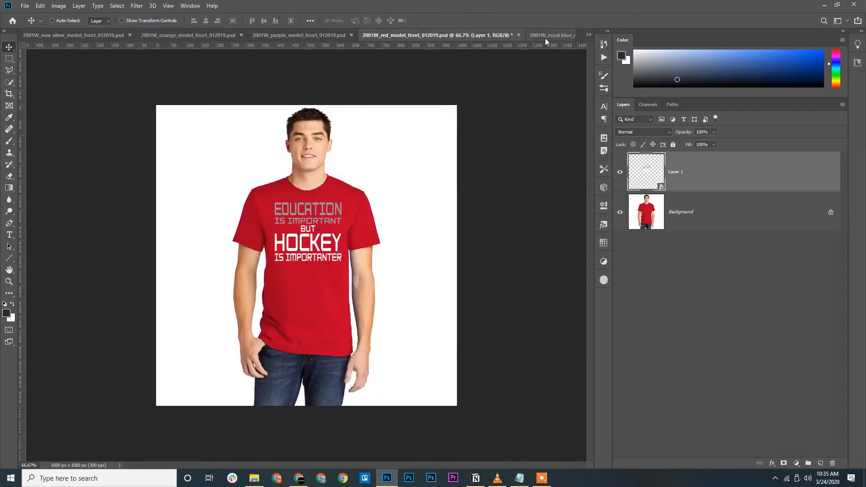
{"action": "left_click", "coordinate": [545, 38]}
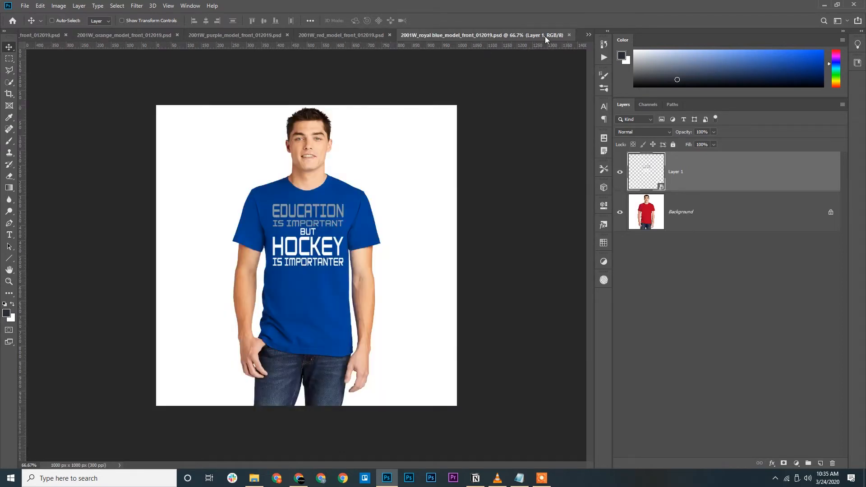
{"action": "left_click", "coordinate": [588, 36]}
{"action": "left_click", "coordinate": [690, 183]}
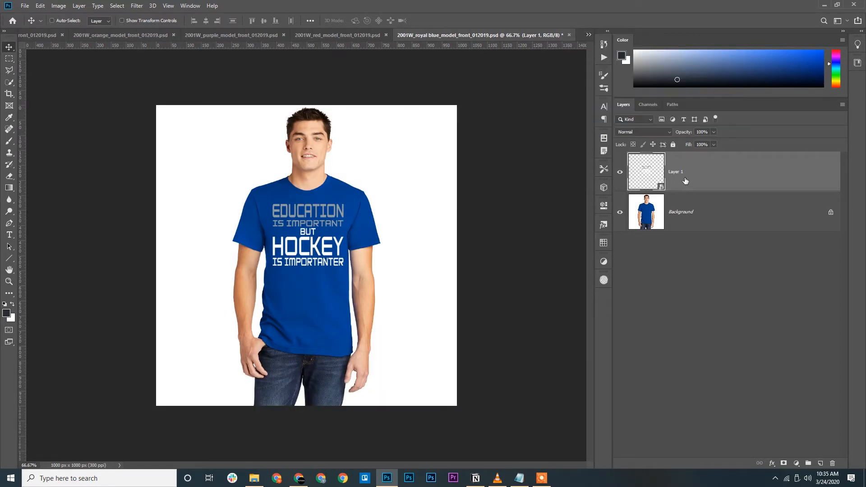
{"action": "left_click", "coordinate": [25, 6]}
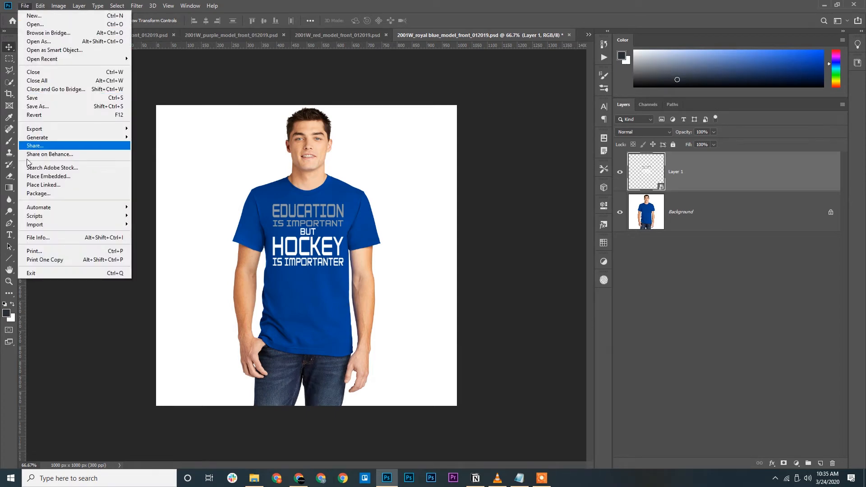
{"action": "right_click", "coordinate": [693, 179]}
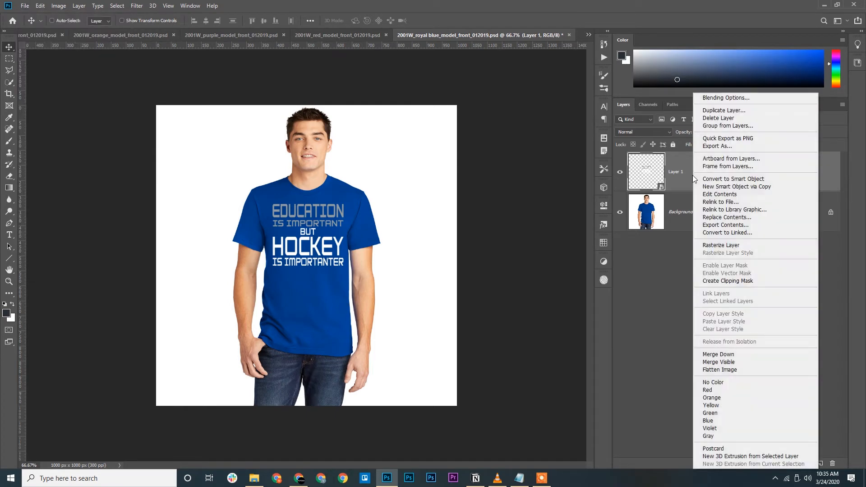
{"action": "left_click", "coordinate": [725, 111]}
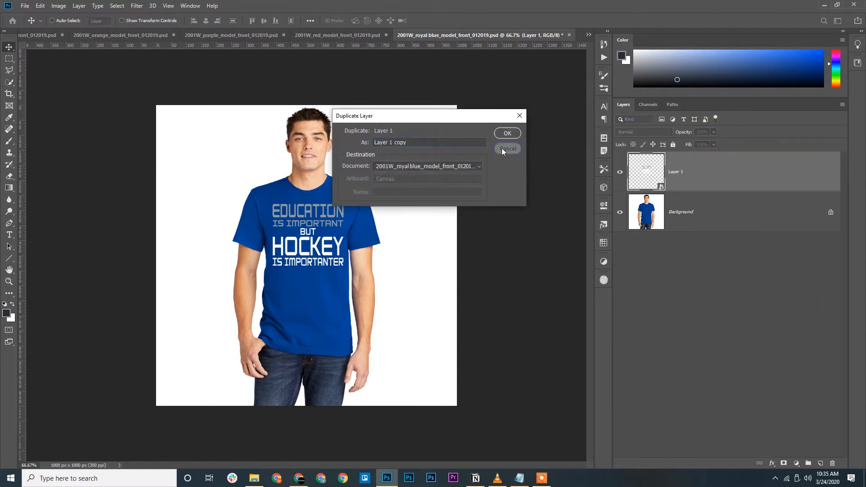
{"action": "left_click", "coordinate": [503, 149]}
Duplicate the royal blue shirt's design layer into 2001W_red_model_front_012019.psd, naming it Layer 1 copy
{"action": "right_click", "coordinate": [736, 166]}
{"action": "left_click", "coordinate": [769, 110]}
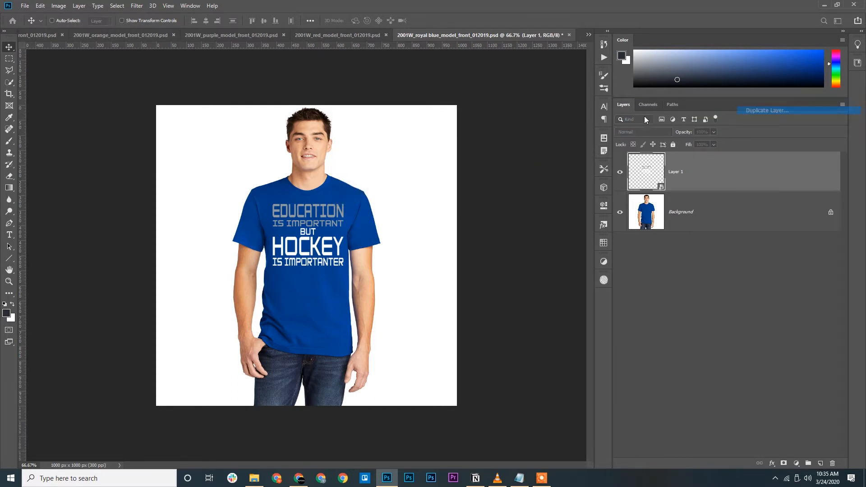
{"action": "left_click", "coordinate": [458, 166]}
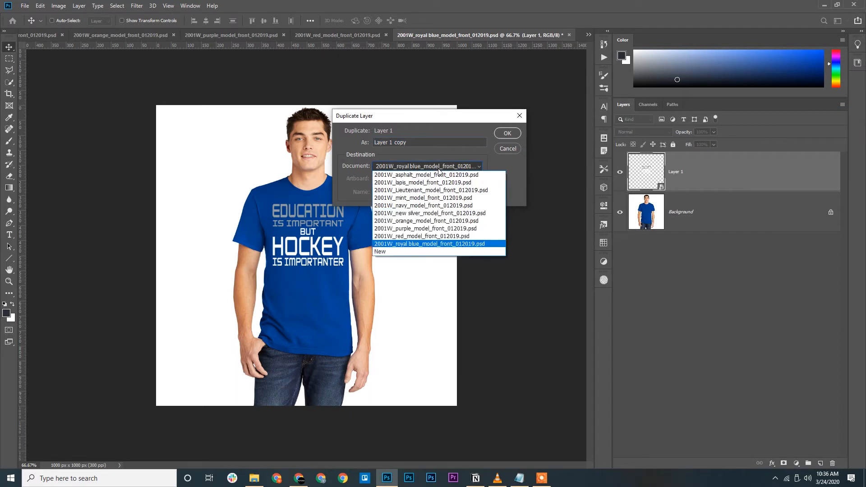
{"action": "left_click", "coordinate": [431, 236]}
{"action": "left_click", "coordinate": [508, 133]}
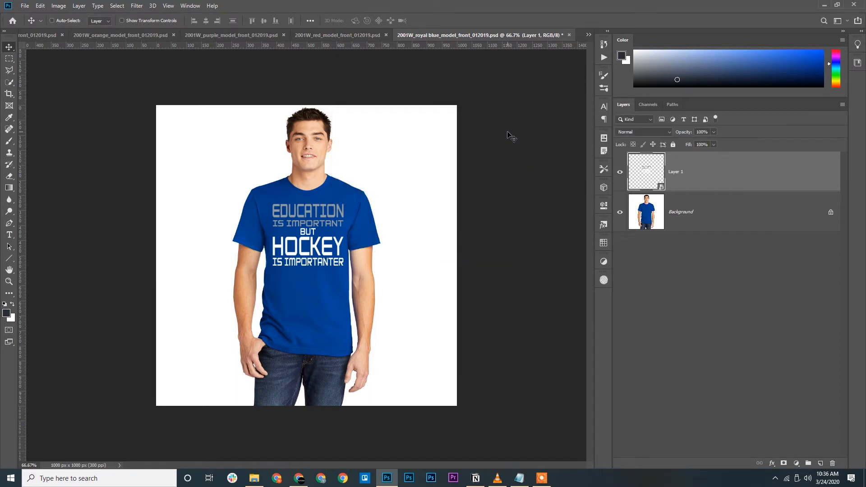
Compare the two design layers in the red shirt document by toggling the visibility of Layer 2 and Layer 1
{"action": "left_click", "coordinate": [337, 35]}
{"action": "left_click", "coordinate": [622, 171]}
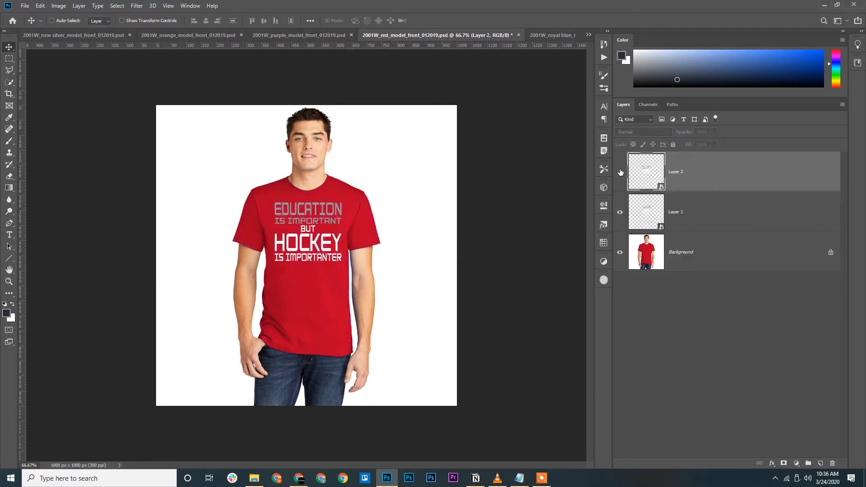
{"action": "left_click", "coordinate": [621, 172]}
{"action": "left_click", "coordinate": [621, 172]}
{"action": "left_click", "coordinate": [621, 172]}
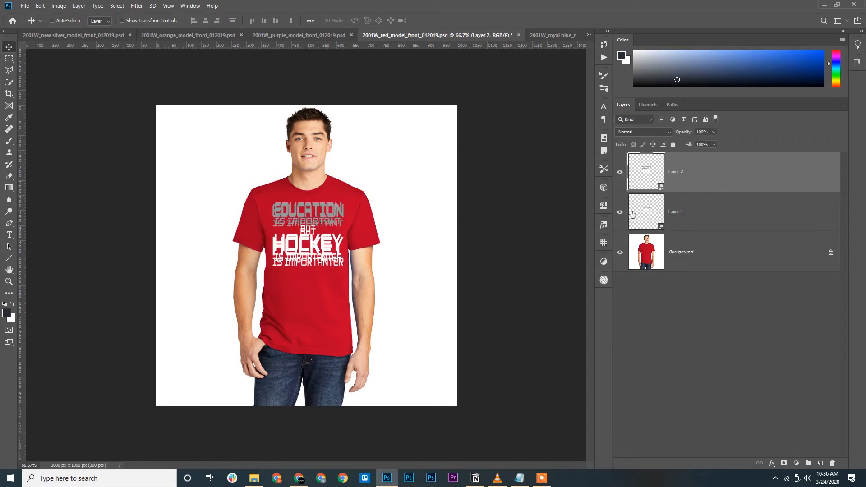
{"action": "left_click", "coordinate": [622, 214]}
{"action": "left_click", "coordinate": [622, 213]}
{"action": "left_click", "coordinate": [622, 214]}
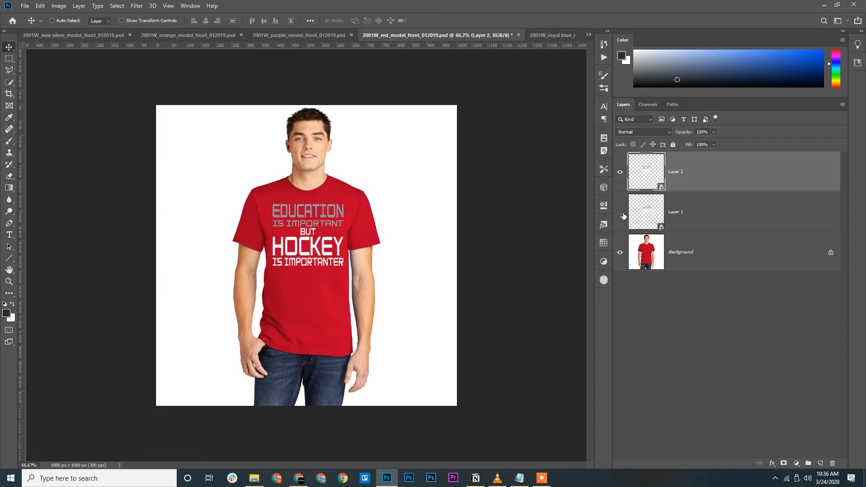
Delete the duplicated Layer 2 from the red shirt document and make Layer 1 visible again
{"action": "left_click", "coordinate": [621, 172]}
{"action": "left_click", "coordinate": [621, 172]}
{"action": "key", "text": "Delete"}
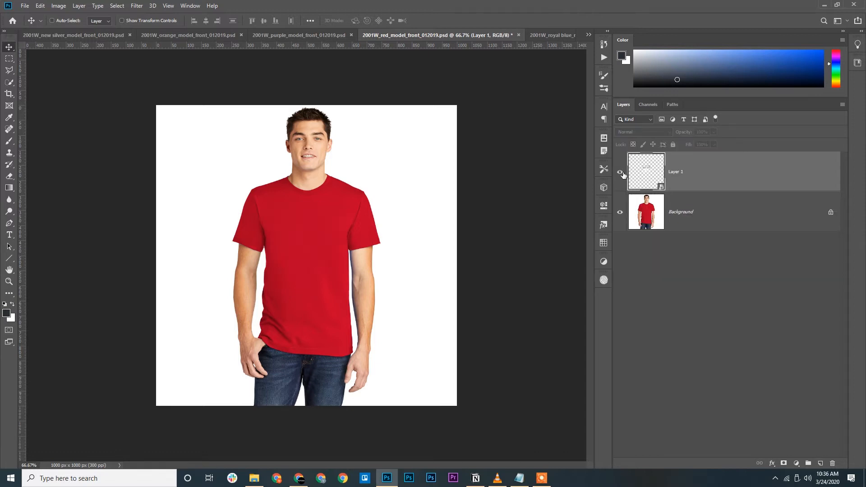
{"action": "left_click", "coordinate": [621, 173]}
Rename the design layer in the royal blue shirt document as Desing Layer
{"action": "left_click", "coordinate": [553, 35]}
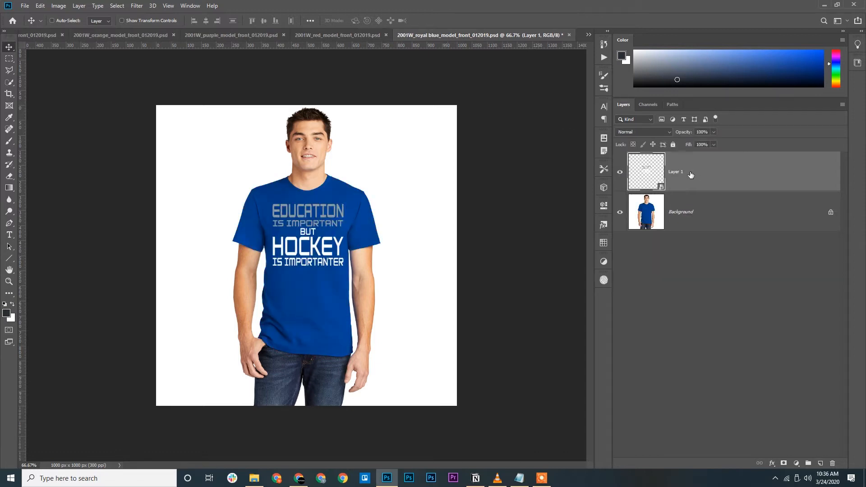
{"action": "double_click", "coordinate": [678, 173]}
{"action": "type", "text": "Desing Layer"}
{"action": "key", "text": "Return"}
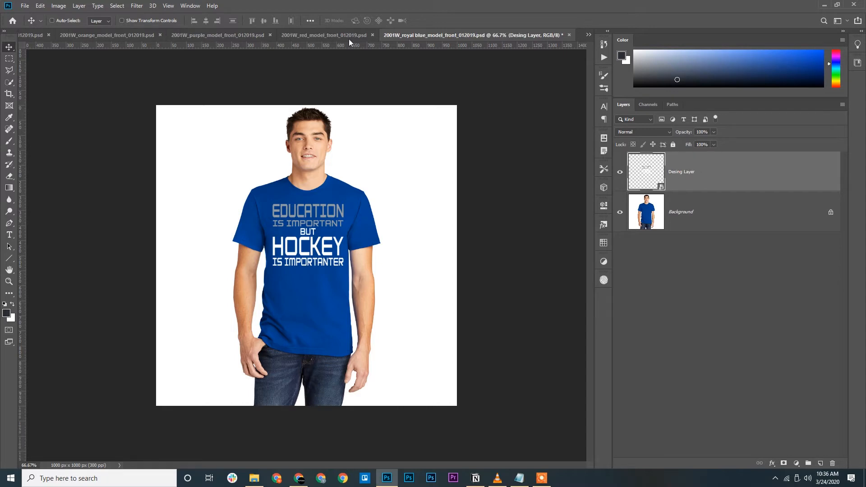
Run the Duplicate-to-All.js script from the photoshop script tools folder on drive D to copy Desing Layer into every open document
{"action": "left_click", "coordinate": [24, 8]}
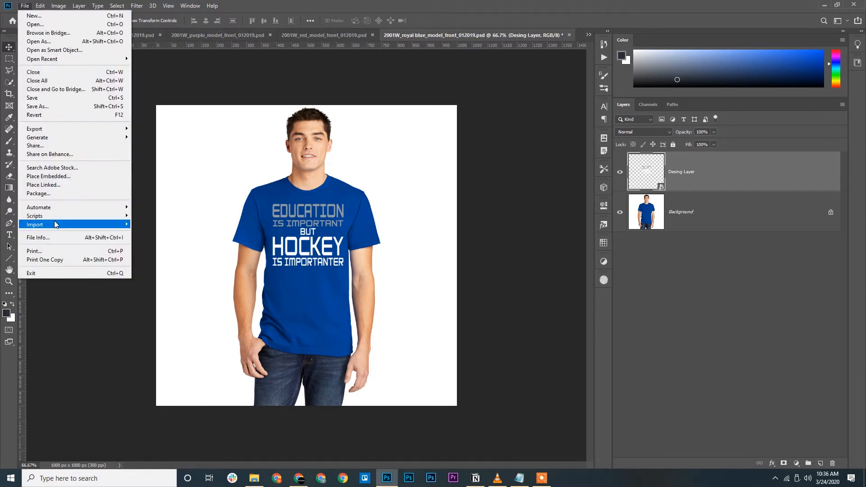
{"action": "mouse_move", "coordinate": [55, 218]}
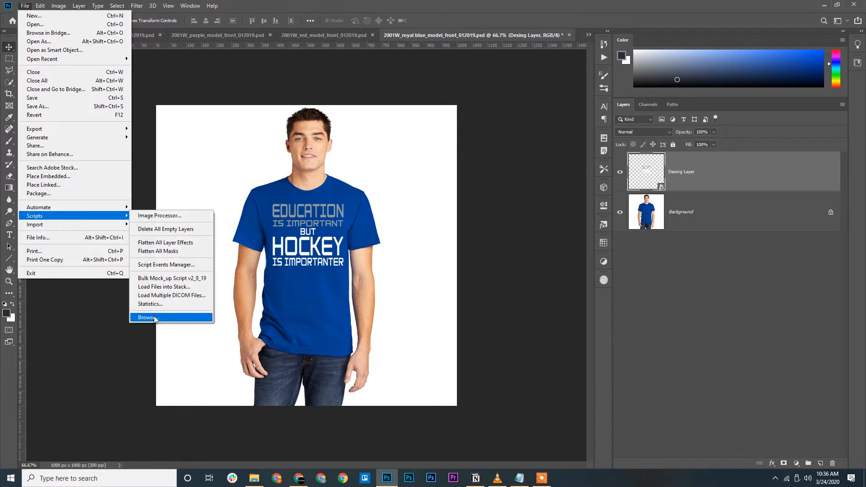
{"action": "left_click", "coordinate": [156, 318]}
{"action": "left_click", "coordinate": [44, 150]}
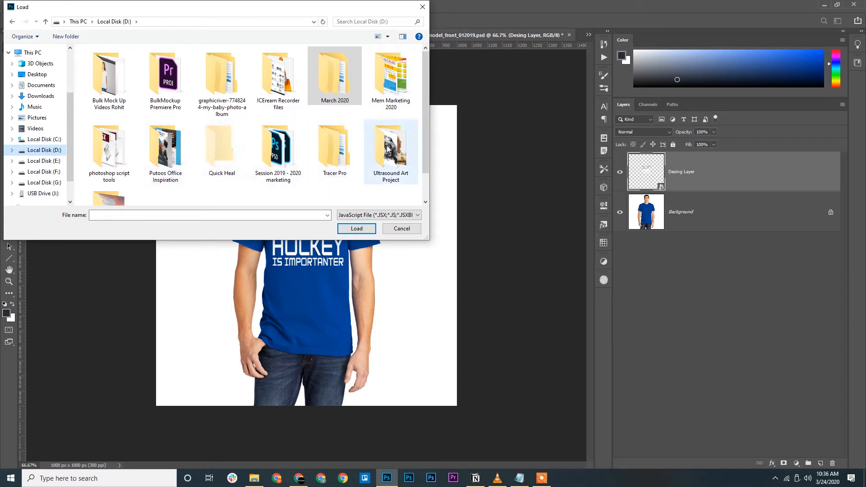
{"action": "scroll", "coordinate": [388, 151], "scroll_direction": "down", "scroll_amount": 2}
{"action": "double_click", "coordinate": [109, 113]}
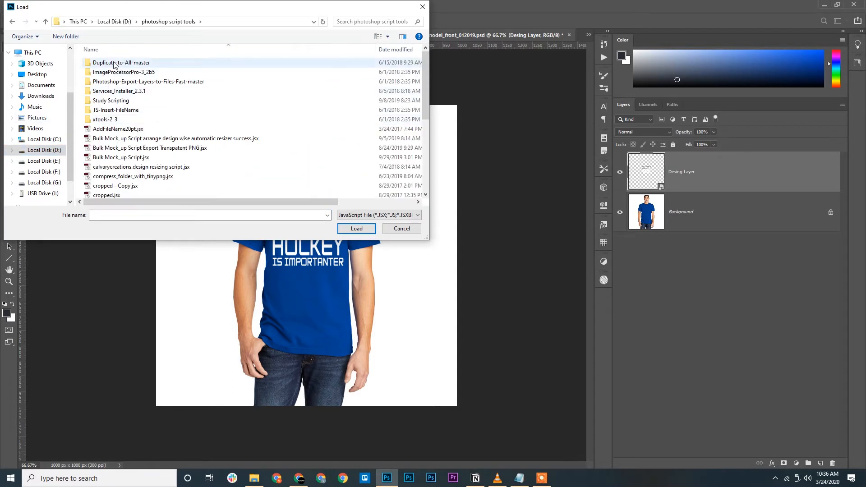
{"action": "double_click", "coordinate": [127, 64]}
{"action": "double_click", "coordinate": [129, 69]}
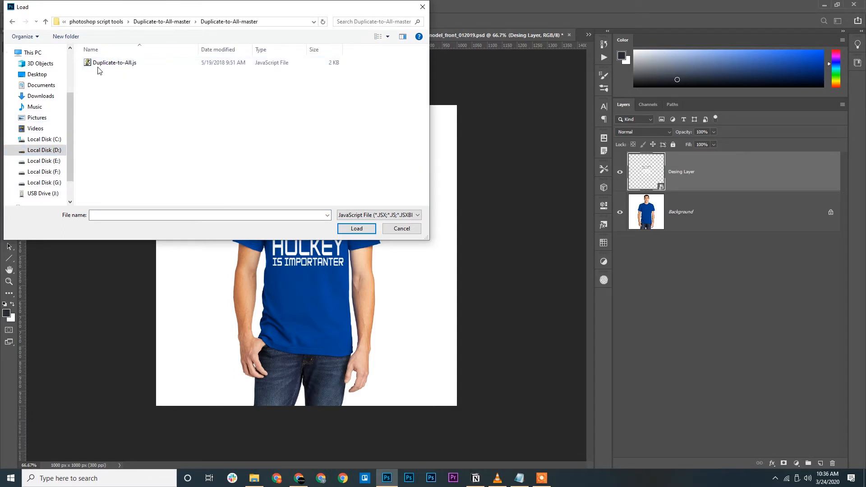
{"action": "left_click_drag", "start_coordinate": [142, 10], "coordinate": [370, 96]}
{"action": "left_click", "coordinate": [334, 150]}
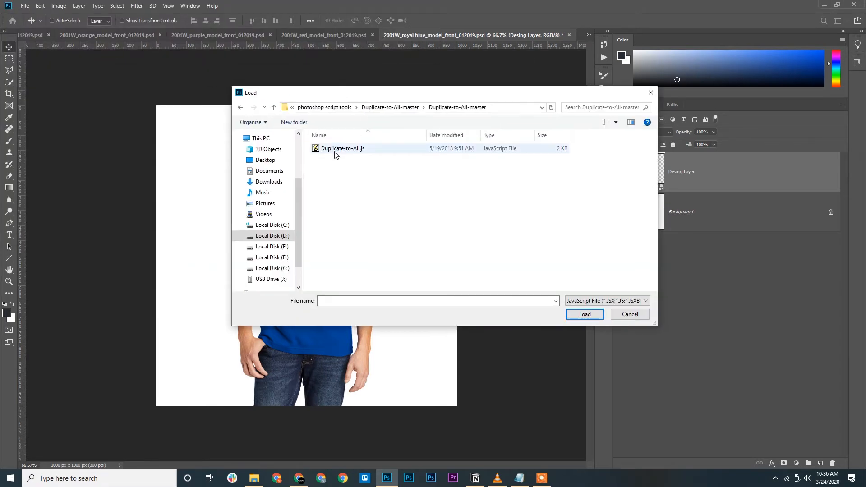
{"action": "left_click", "coordinate": [582, 319]}
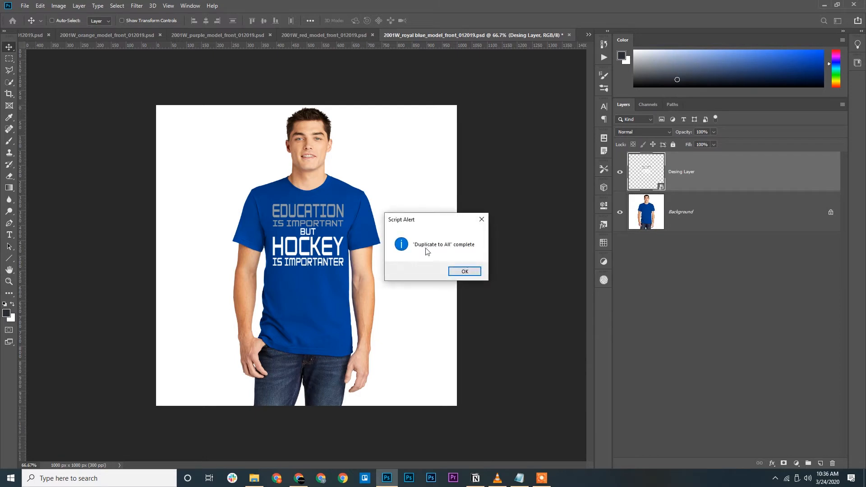
{"action": "left_click", "coordinate": [465, 271]}
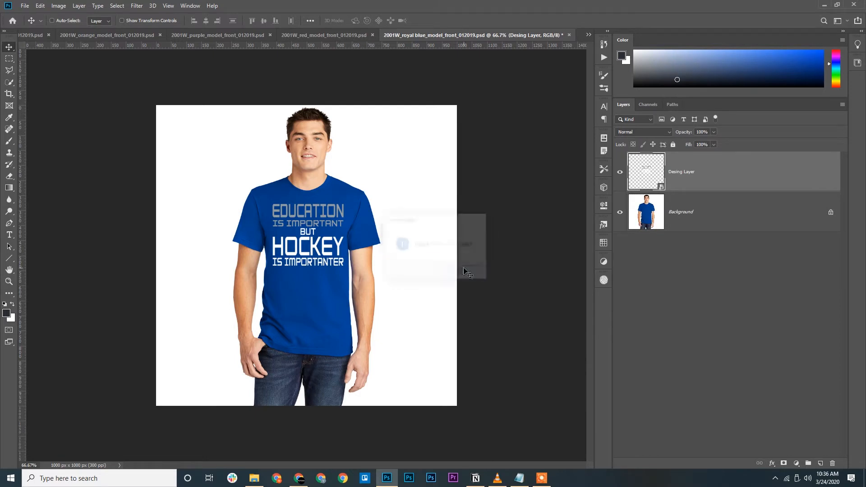
Save the royal blue shirt document and close it
{"action": "left_click", "coordinate": [25, 6]}
{"action": "left_click", "coordinate": [38, 98]}
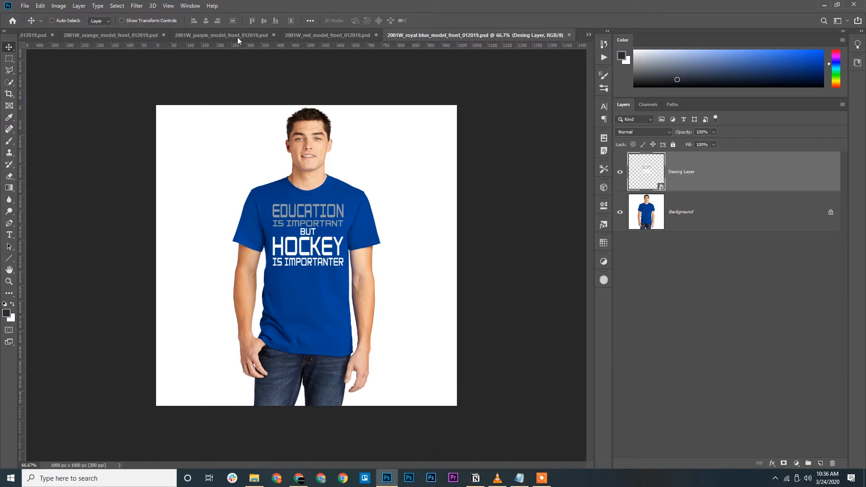
{"action": "left_click", "coordinate": [570, 36]}
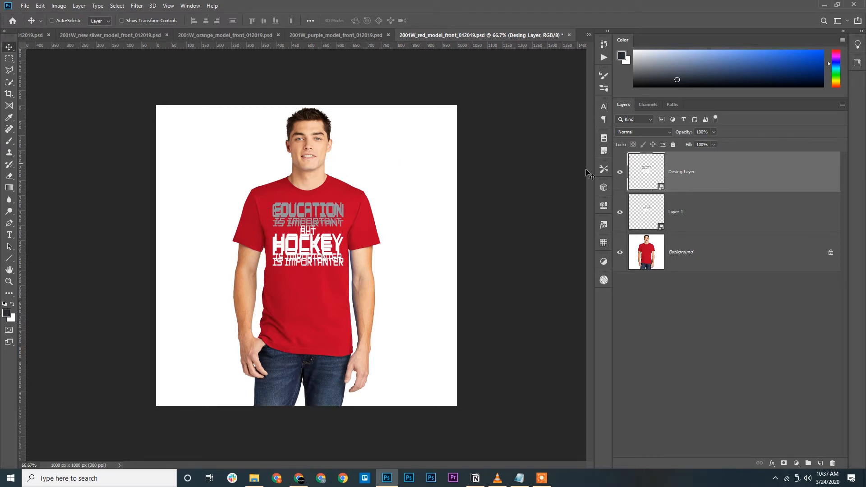
Inspect the smart object contents and resolution of Desing Layer and Layer 1 in the red shirt document, closing each one
{"action": "left_click", "coordinate": [720, 211]}
{"action": "left_click", "coordinate": [665, 182]}
{"action": "double_click", "coordinate": [662, 185]}
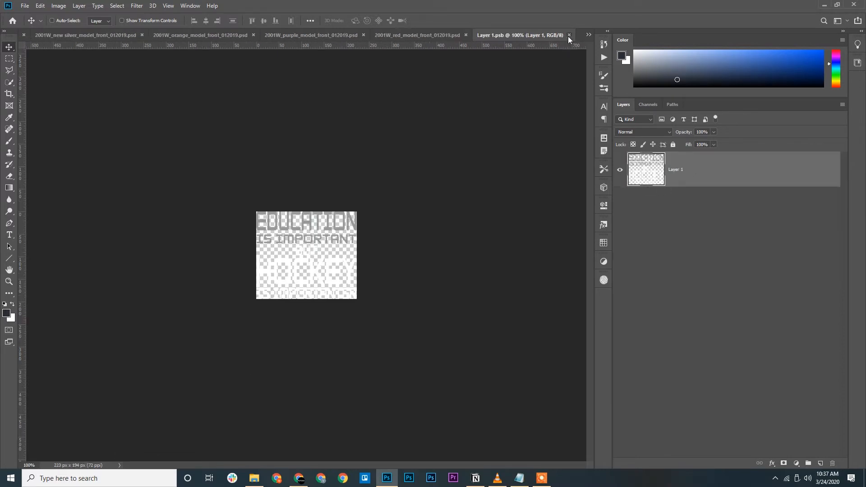
{"action": "left_click", "coordinate": [569, 36]}
{"action": "left_click", "coordinate": [664, 228]}
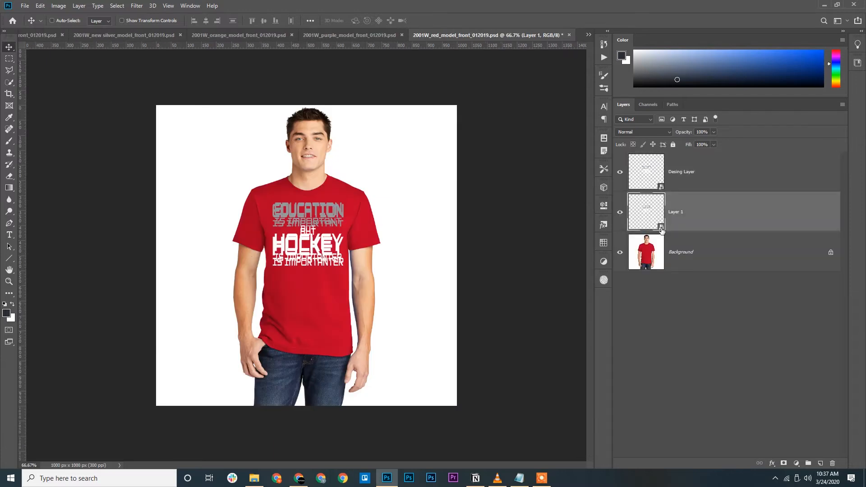
{"action": "double_click", "coordinate": [662, 229]}
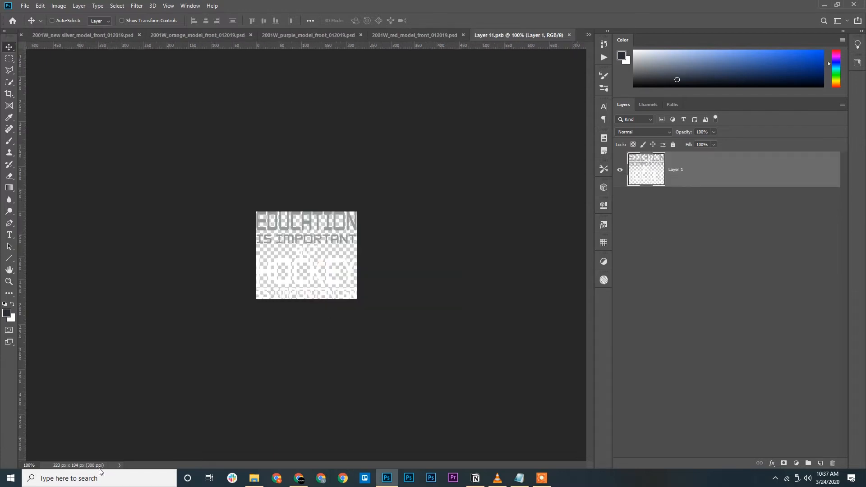
{"action": "left_click", "coordinate": [571, 35]}
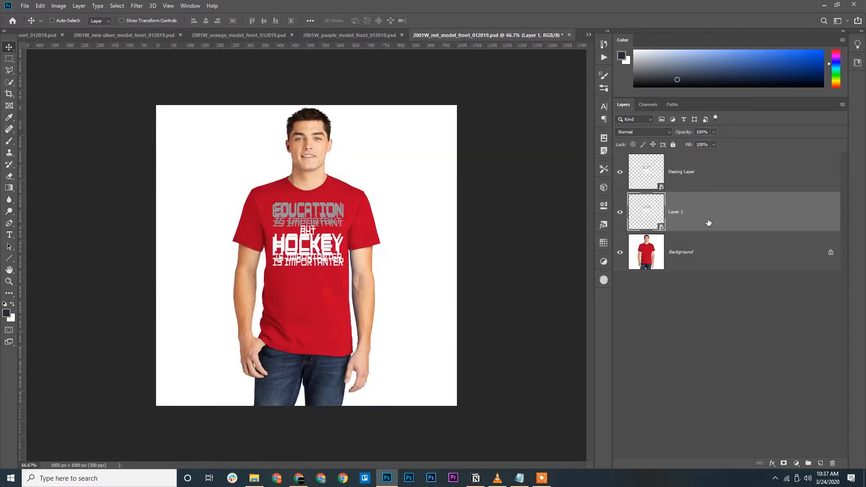
Delete the old Layer 1 from the red shirt document, keeping Desing Layer selected, and save and close the file
{"action": "key", "text": "Delete"}
{"action": "left_click", "coordinate": [698, 186]}
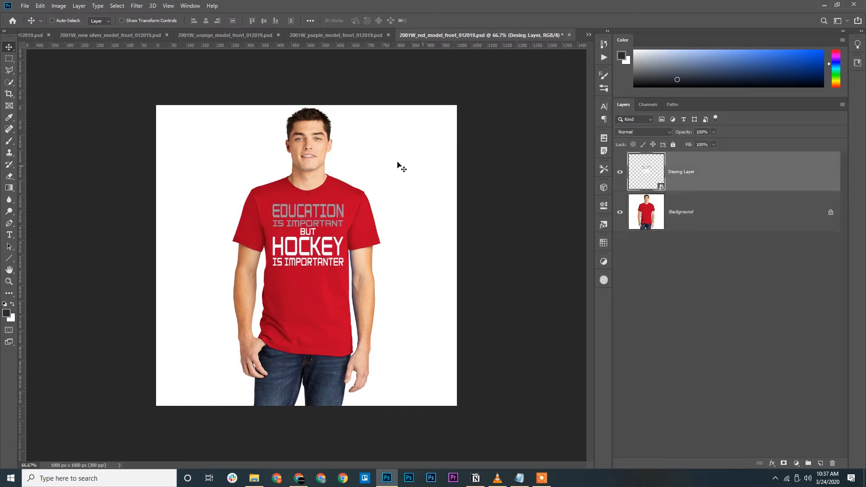
{"action": "key", "text": "ctrl"}
{"action": "key", "text": "ctrl+s"}
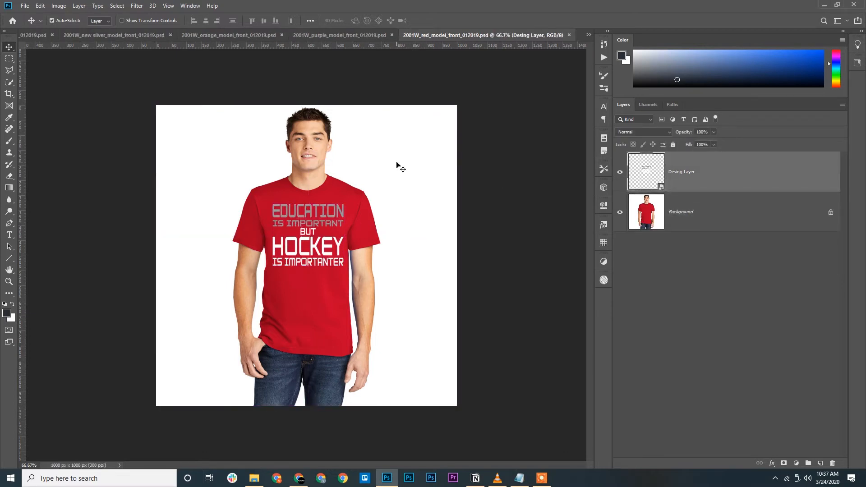
{"action": "key", "text": "ctrl+w"}
Delete the old Layer 1 from the purple shirt document, select Desing Layer, and save and close the file
{"action": "left_click", "coordinate": [657, 206]}
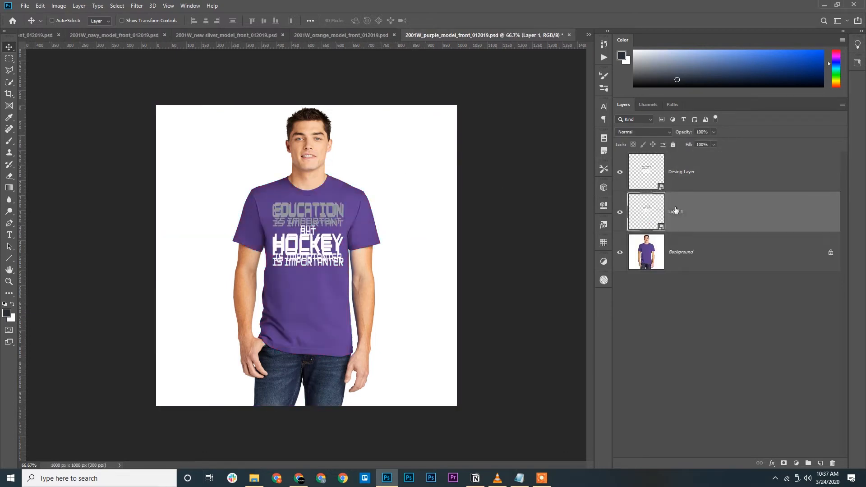
{"action": "key", "text": "Delete"}
{"action": "left_click", "coordinate": [686, 179]}
{"action": "key", "text": "ctrl+s"}
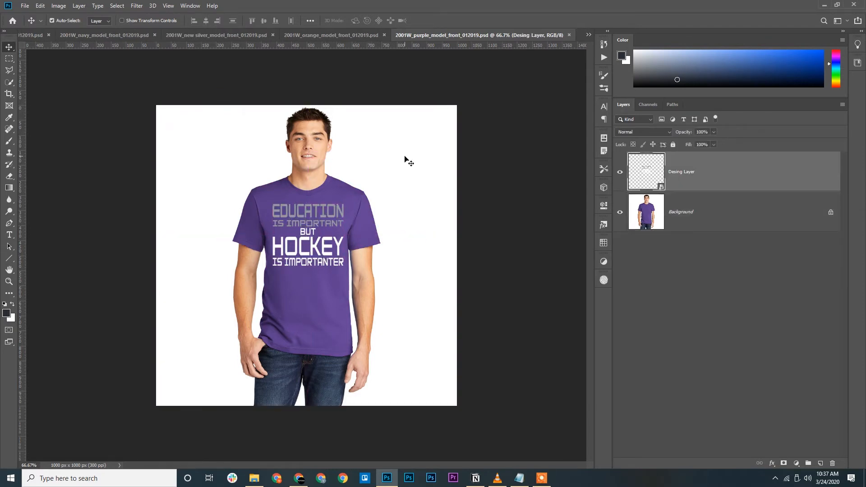
{"action": "key", "text": "ctrl+w"}
Delete the old Layer 1 from the orange shirt document, select Desing Layer, and save and close the file
{"action": "left_click", "coordinate": [680, 216]}
{"action": "key", "text": "Delete"}
{"action": "left_click", "coordinate": [681, 183]}
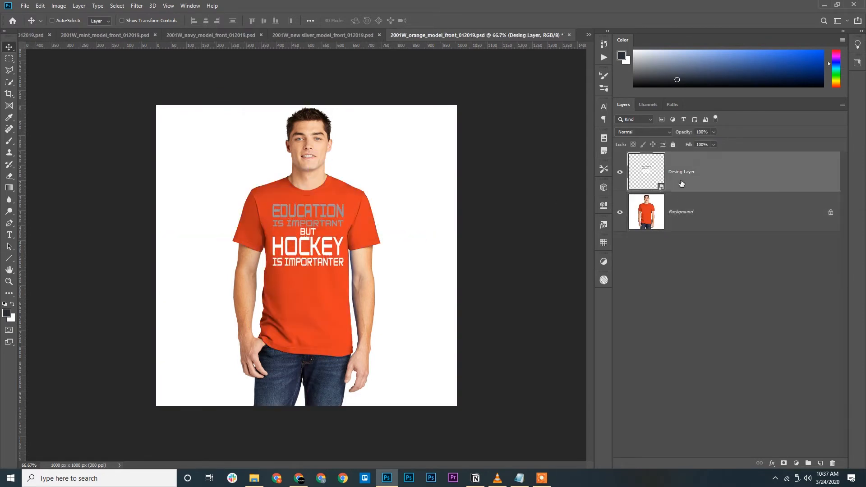
{"action": "key", "text": "ctrl+s"}
{"action": "key", "text": "ctrl+w"}
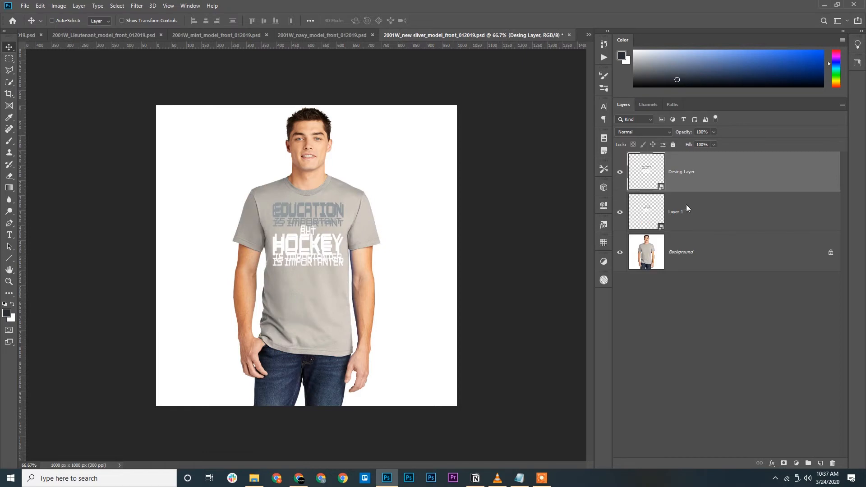
Delete the old Layer 1 from the new silver shirt document, select Desing Layer, and save and close the file
{"action": "left_click", "coordinate": [686, 204]}
{"action": "key", "text": "Delete"}
{"action": "left_click", "coordinate": [688, 171]}
{"action": "key", "text": "ctrl+s"}
{"action": "key", "text": "ctrl+w"}
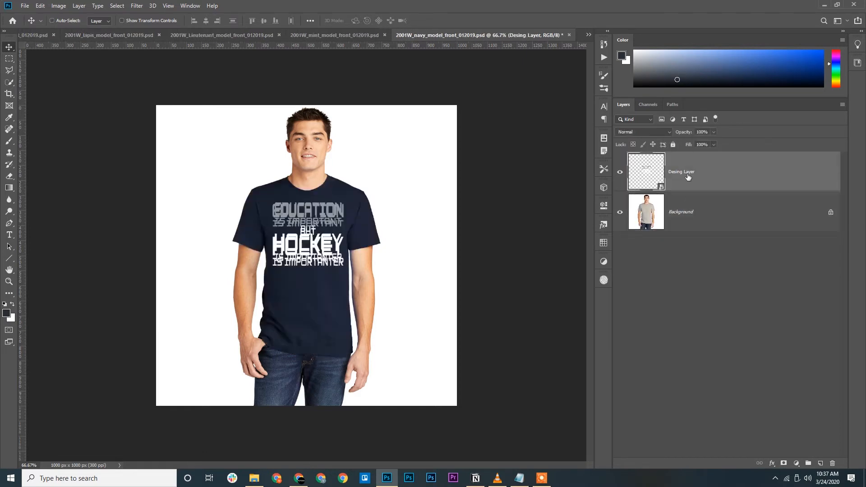
Delete the old Layer 1 from the navy shirt document, select Desing Layer, and save and close the file
{"action": "left_click", "coordinate": [687, 210]}
{"action": "key", "text": "Delete"}
{"action": "left_click", "coordinate": [687, 183]}
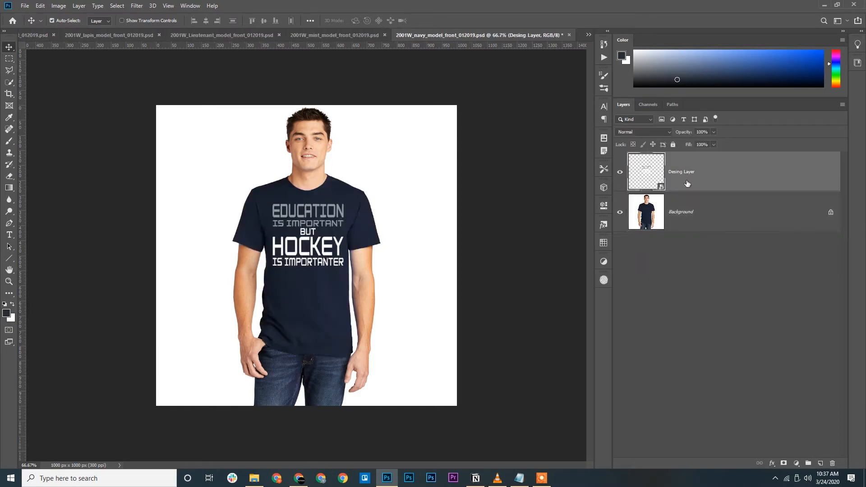
{"action": "key", "text": "ctrl+s"}
{"action": "key", "text": "ctrl+w"}
Delete the old Layer 1 from the mint shirt document, select Desing Layer, and save and close the file
{"action": "left_click", "coordinate": [684, 209]}
{"action": "key", "text": "Delete"}
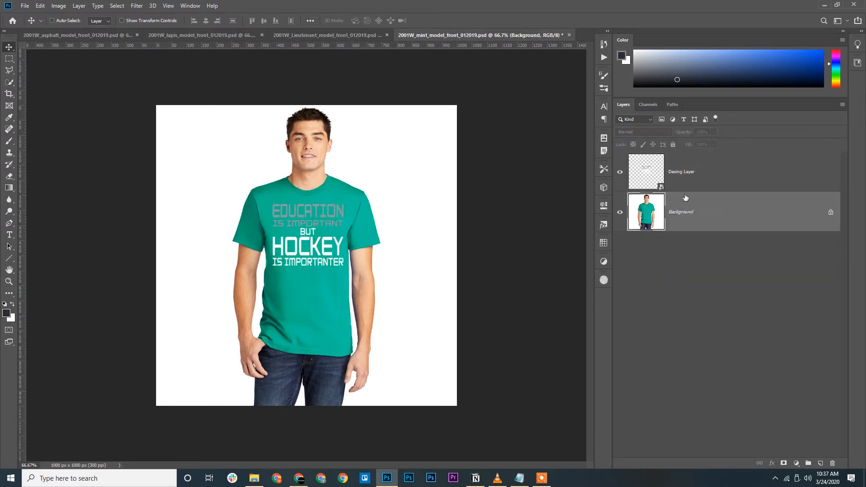
{"action": "left_click", "coordinate": [685, 186]}
{"action": "key", "text": "ctrl+s"}
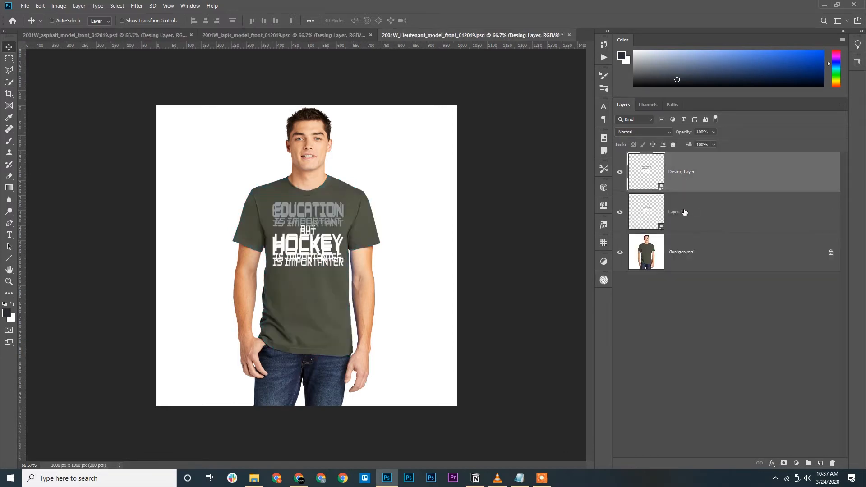
Delete the old Layer 1 from the Lieutenant shirt document, select Desing Layer, and save and close the file
{"action": "left_click", "coordinate": [684, 211]}
{"action": "key", "text": "Delete"}
{"action": "left_click", "coordinate": [689, 179]}
{"action": "key", "text": "ctrl+s"}
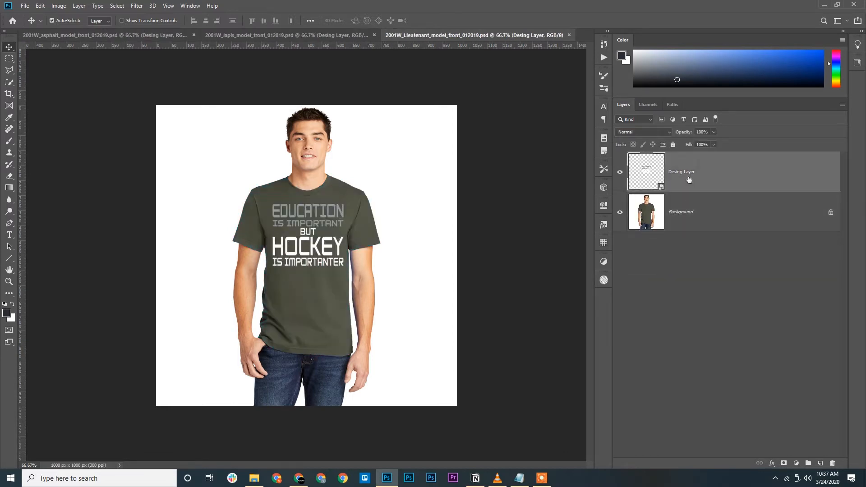
{"action": "key", "text": "ctrl+w"}
Delete the old Layer 1 from the lapis shirt document, select Desing Layer, and save and close the file
{"action": "left_click", "coordinate": [689, 207]}
{"action": "key", "text": "Delete"}
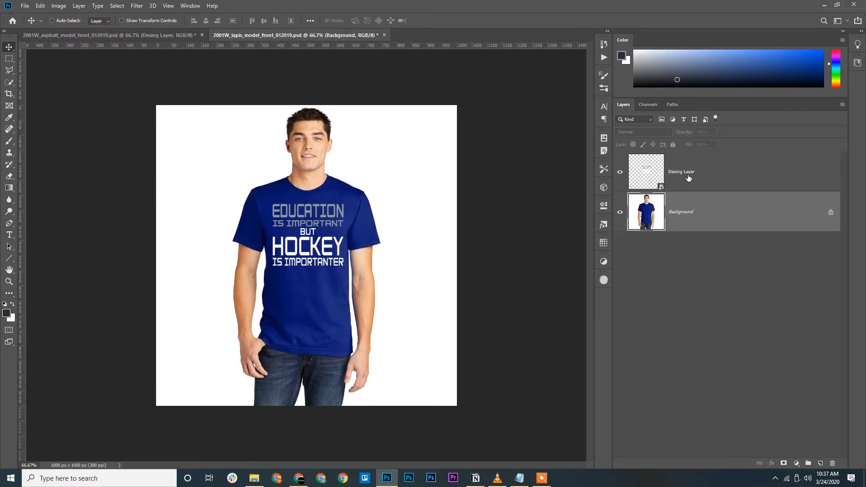
{"action": "left_click", "coordinate": [689, 177]}
{"action": "key", "text": "ctrl+w"}
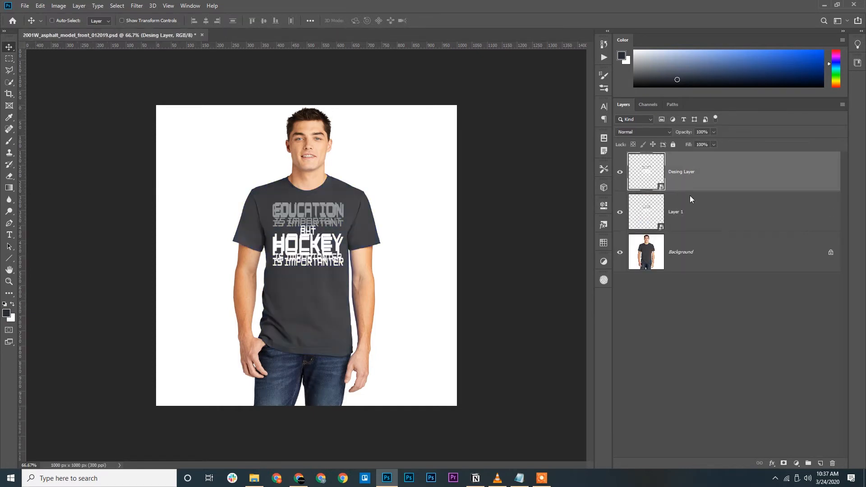
Delete the old Layer 1 from the asphalt shirt document, select Desing Layer, and save and close the file
{"action": "left_click", "coordinate": [690, 196]}
{"action": "key", "text": "Delete"}
{"action": "left_click", "coordinate": [691, 177]}
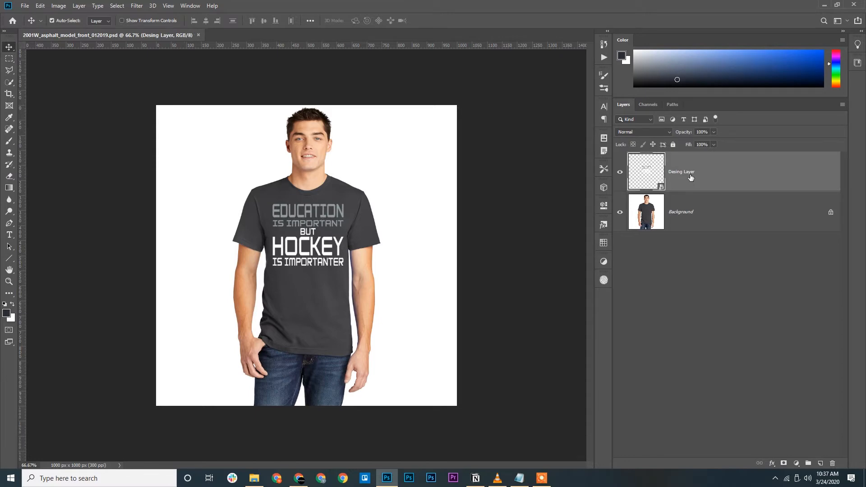
{"action": "key", "text": "ctrl+w"}
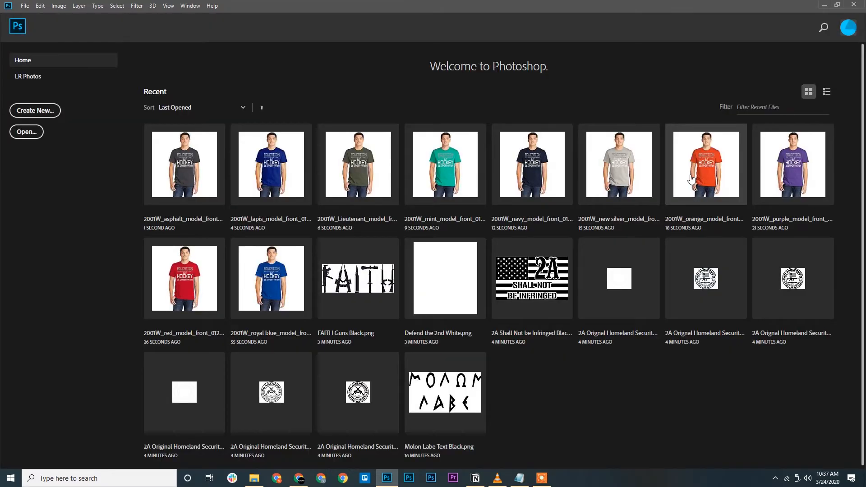
Open all ten shirt PSDs from the OneDrive-2020-03-22 folder in Photoshop and open the royal blue shirt's Desing Layer smart object contents
{"action": "left_click", "coordinate": [254, 478]}
{"action": "left_click", "coordinate": [145, 128]}
{"action": "left_click", "coordinate": [734, 138], "text": "shift"}
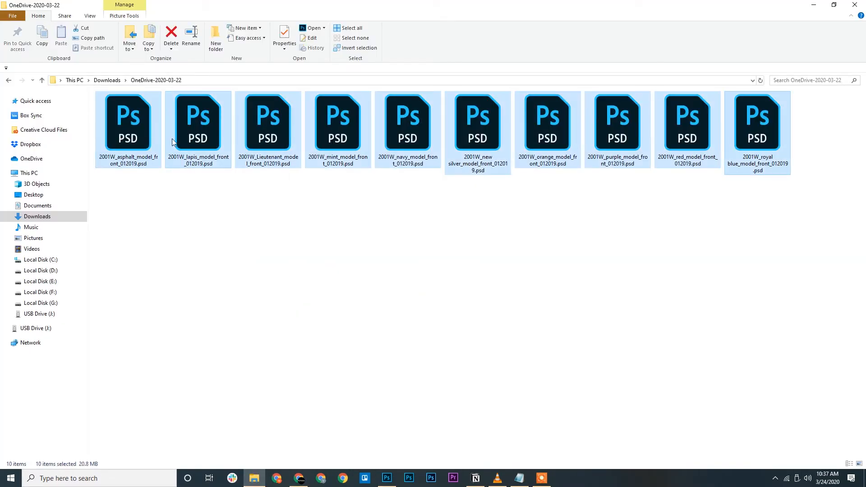
{"action": "left_click_drag", "start_coordinate": [139, 141], "coordinate": [408, 229]}
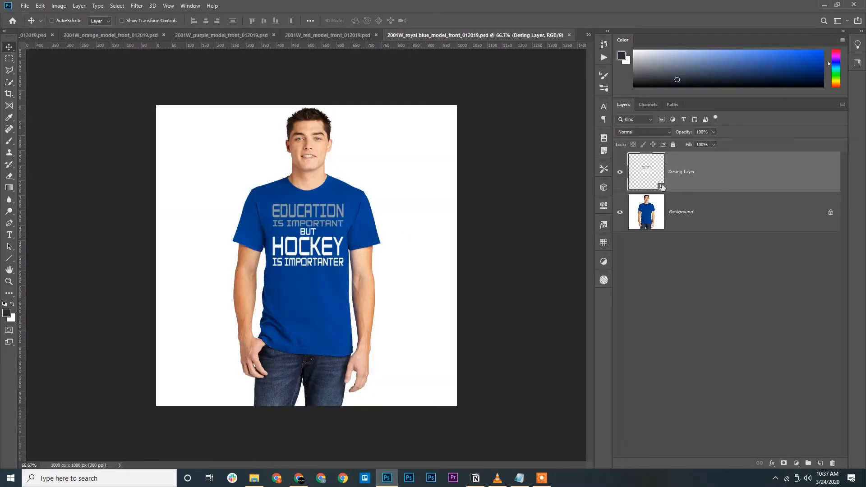
{"action": "double_click", "coordinate": [662, 187]}
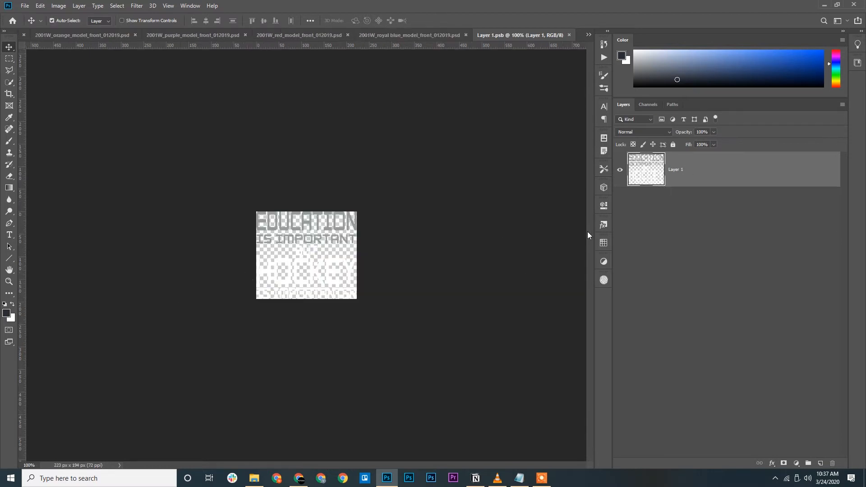
Close the smart object contents and all ten open shirt documents
{"action": "key", "text": "ctrl+w"}
{"action": "key", "text": "ctrl+w"}
{"action": "key", "text": "ctrl+w"}
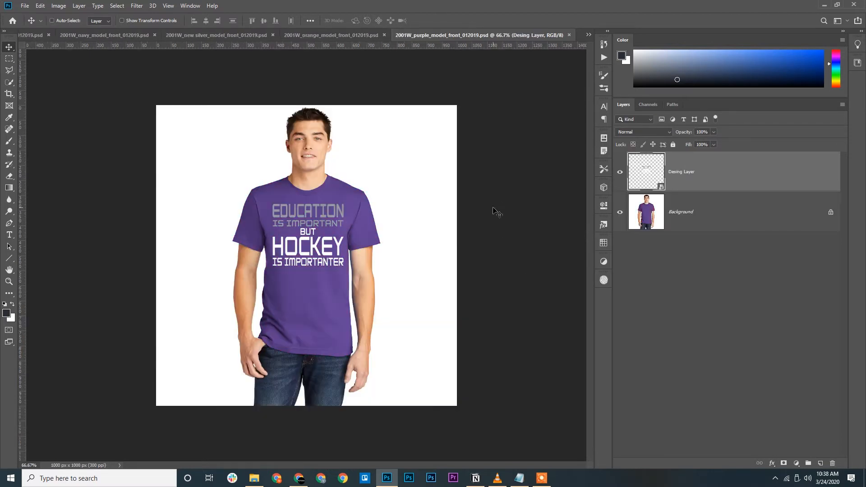
{"action": "key", "text": "ctrl+w"}
{"action": "key", "text": "ctrl+w"}
{"action": "key", "text": "ctrl+w"}
{"action": "key", "text": "ctrl+w"}
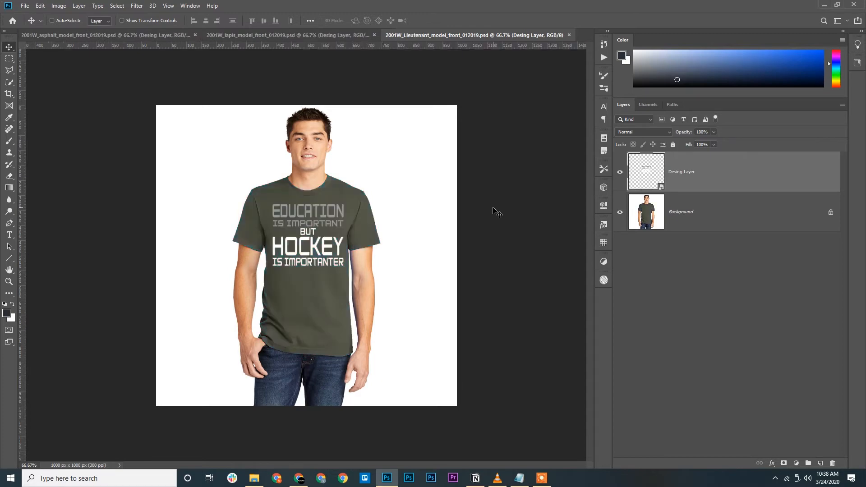
{"action": "key", "text": "ctrl+w"}
{"action": "key", "text": "ctrl+w"}
{"action": "key", "text": "ctrl+w"}
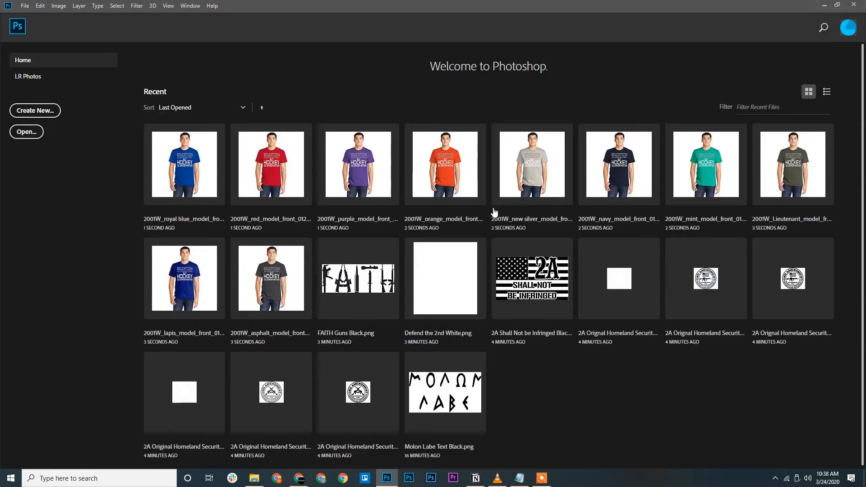
Launch the Bulk Mockup script and set its PSD template folder to OneDrive-2020-03-22 in Downloads
{"action": "left_click", "coordinate": [25, 7]}
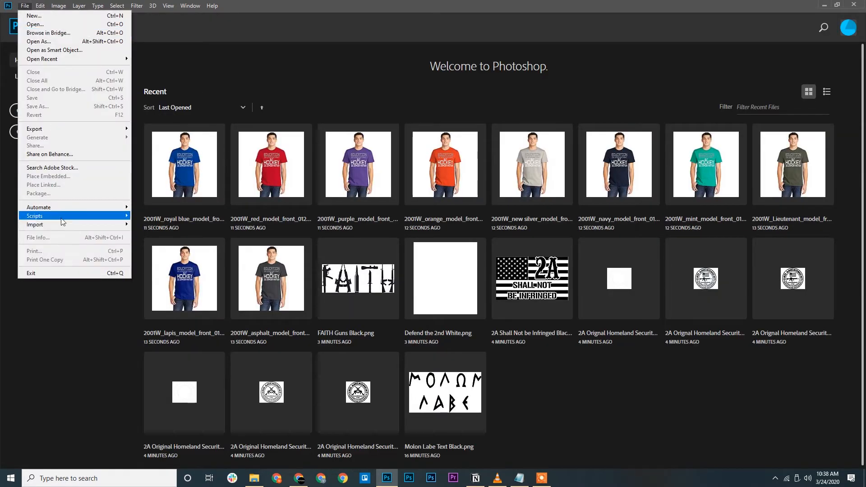
{"action": "mouse_move", "coordinate": [98, 217]}
{"action": "left_click", "coordinate": [181, 279]}
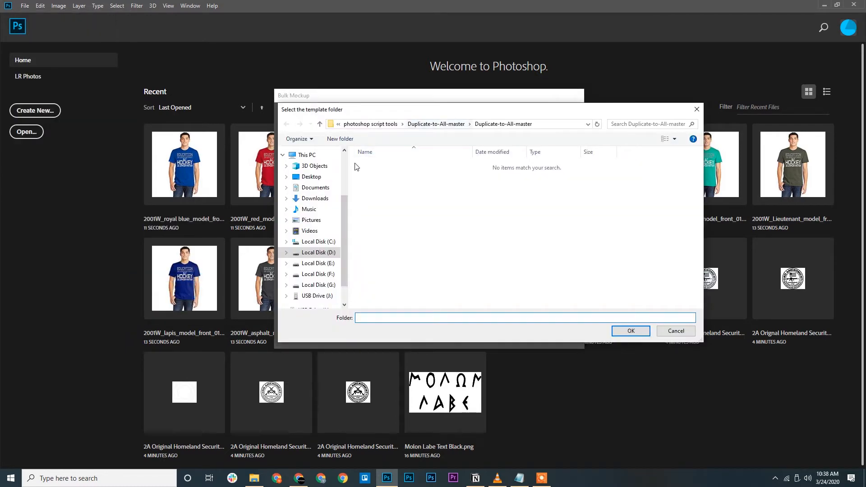
{"action": "left_click", "coordinate": [315, 198]}
{"action": "left_click", "coordinate": [391, 179]}
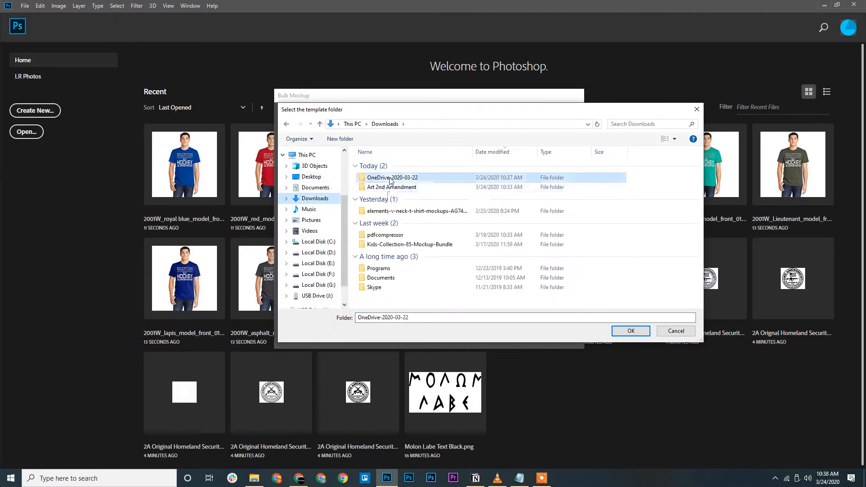
{"action": "double_click", "coordinate": [391, 179]}
{"action": "left_click", "coordinate": [386, 125]}
{"action": "left_click", "coordinate": [391, 166]}
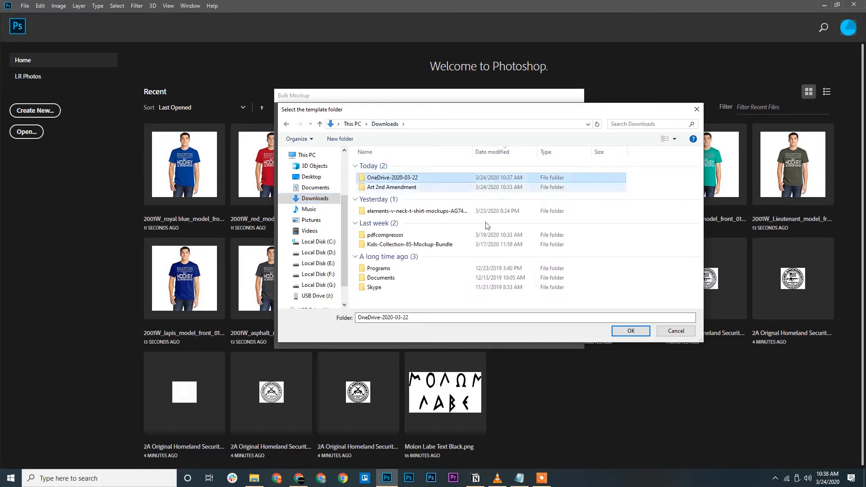
{"action": "left_click", "coordinate": [631, 330]}
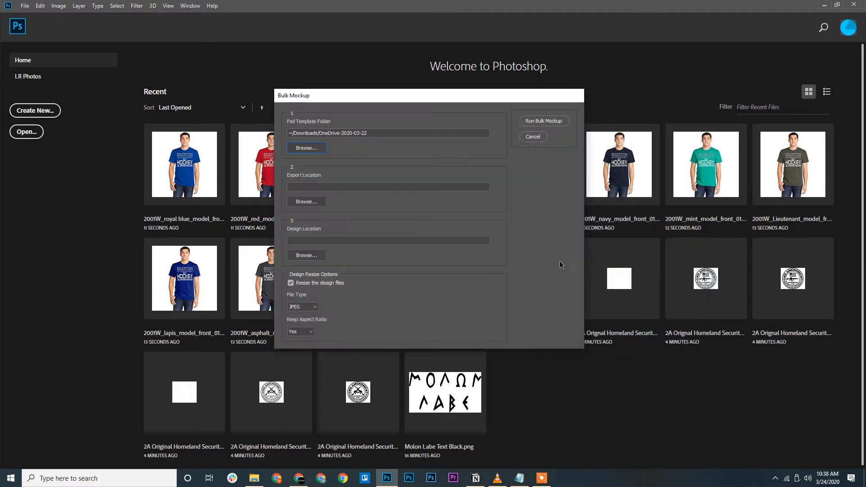
Create a folder named "Export demo" in Downloads and set it as the Bulk Mockup export location
{"action": "left_click", "coordinate": [306, 202]}
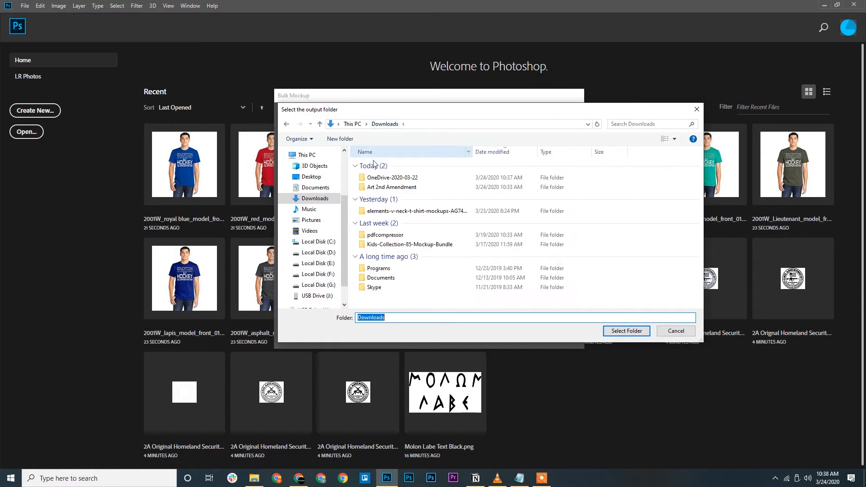
{"action": "left_click", "coordinate": [337, 140]}
{"action": "type", "text": "Export demo"}
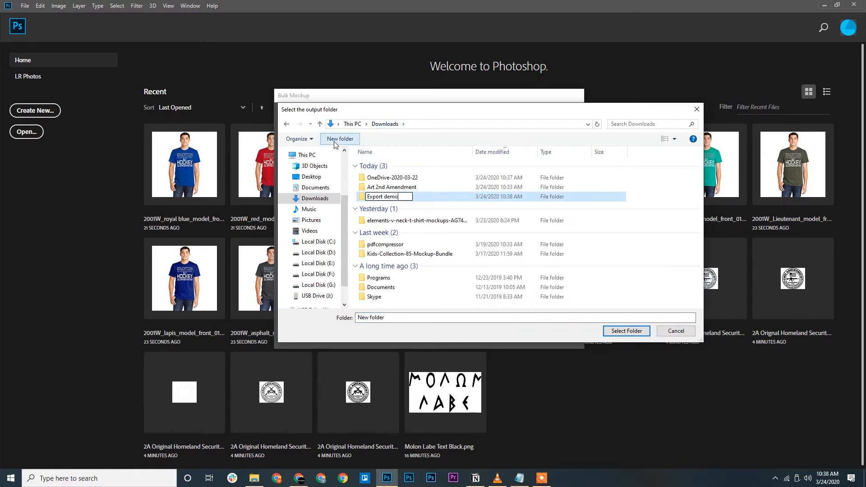
{"action": "key", "text": "Return"}
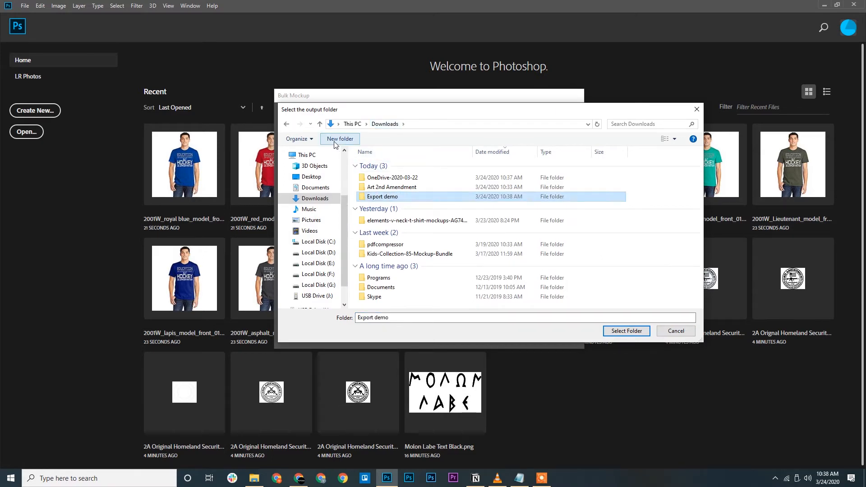
{"action": "left_click", "coordinate": [622, 332]}
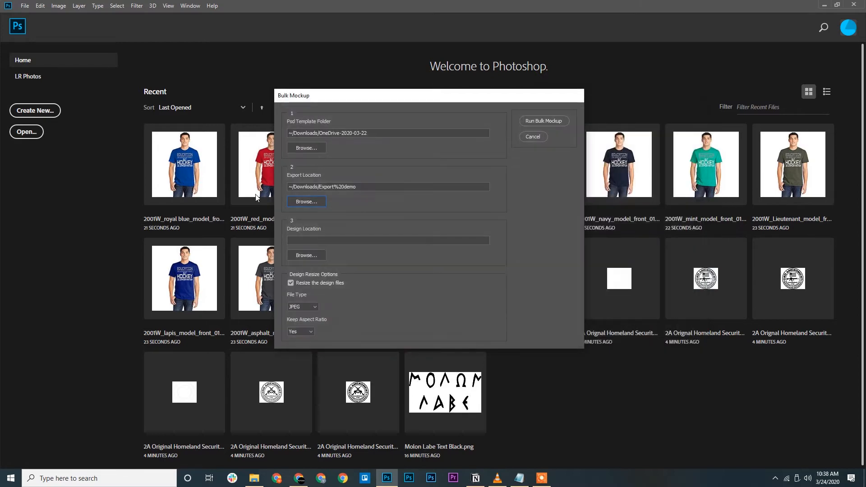
Run Bulk Mockup with the Art 2nd Amendment folder as the design location and resizing of the design files turned off
{"action": "left_click", "coordinate": [302, 253]}
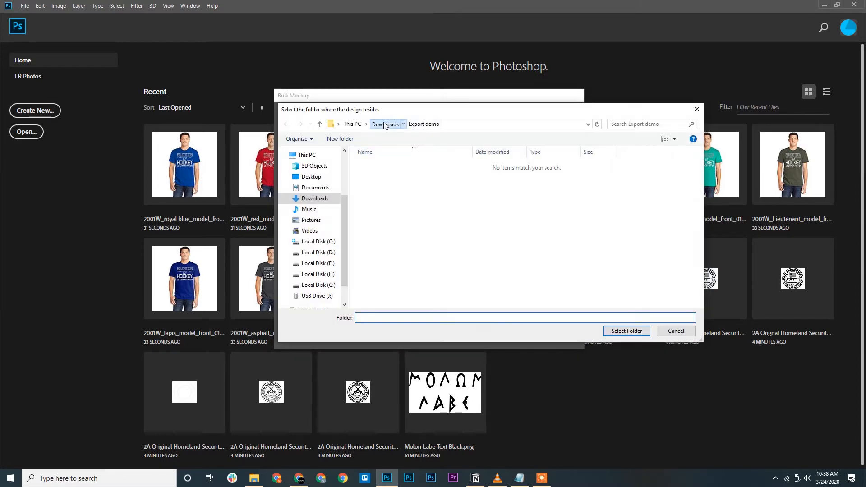
{"action": "left_click", "coordinate": [385, 124]}
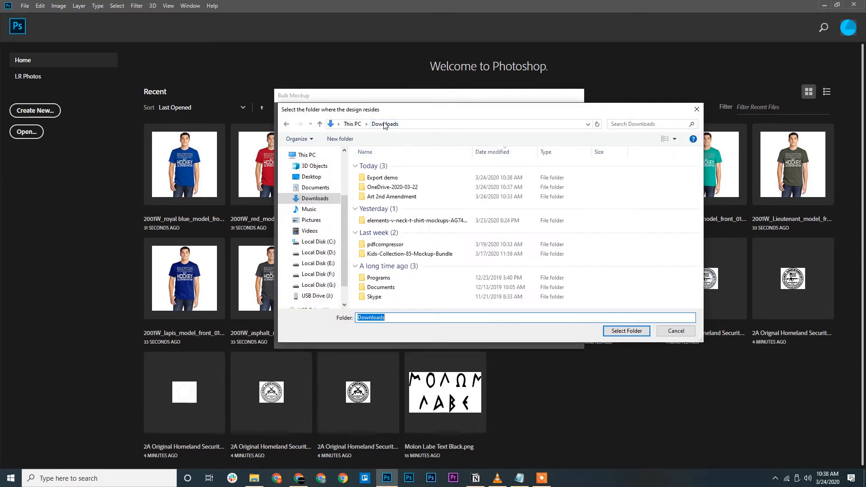
{"action": "left_click", "coordinate": [393, 196]}
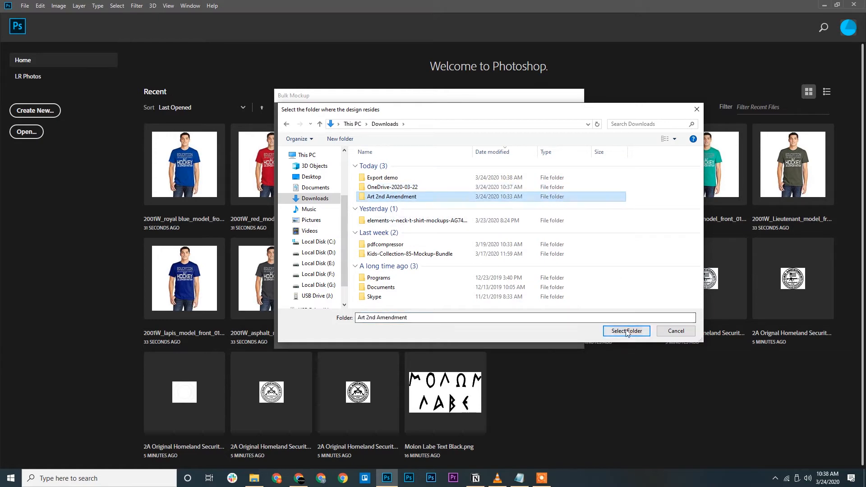
{"action": "left_click", "coordinate": [627, 332]}
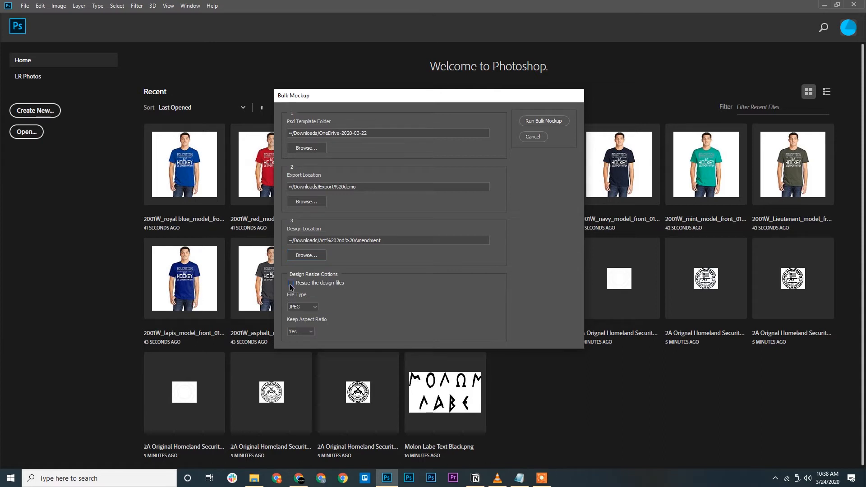
{"action": "left_click", "coordinate": [543, 122]}
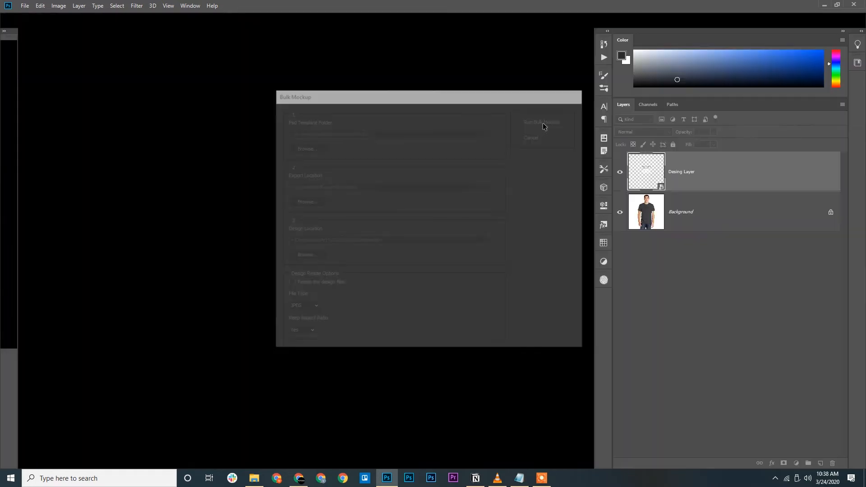
Switch to File Explorer and open the Export demo folder over the Photoshop window, showing its contents as extra-large thumbnails
{"action": "left_click", "coordinate": [256, 479]}
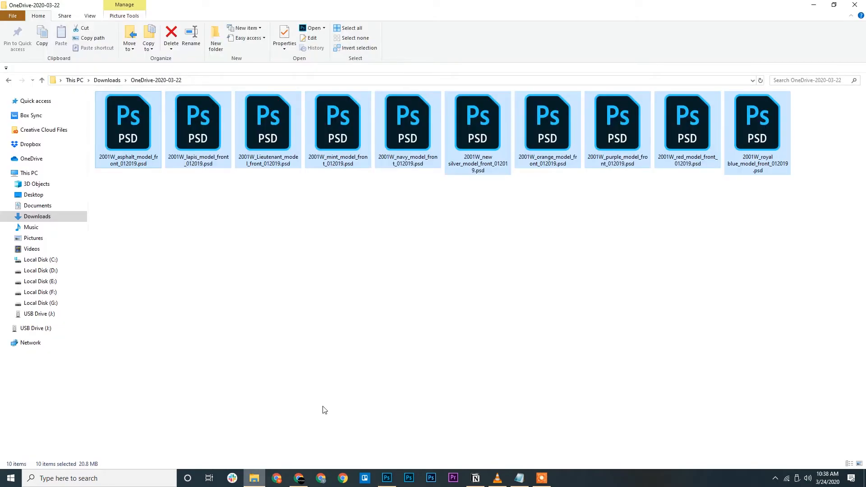
{"action": "left_click", "coordinate": [105, 81]}
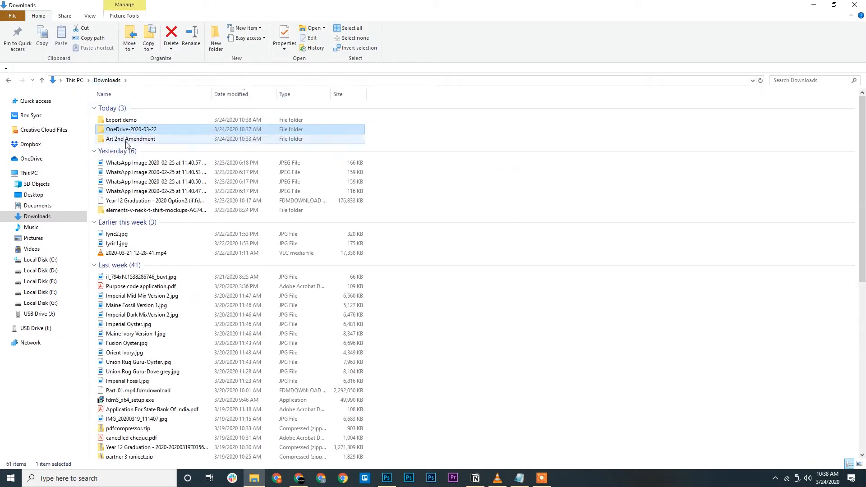
{"action": "left_click", "coordinate": [126, 121]}
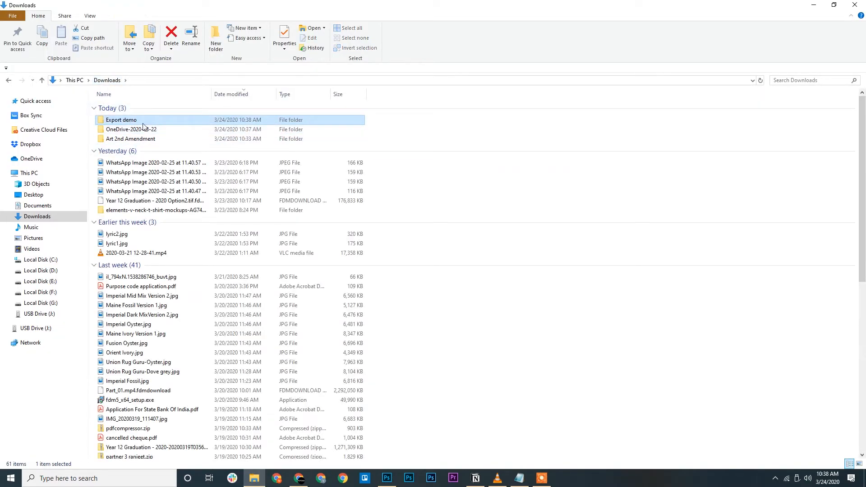
{"action": "left_click_drag", "start_coordinate": [197, 18], "coordinate": [407, 74]}
{"action": "double_click", "coordinate": [439, 189]}
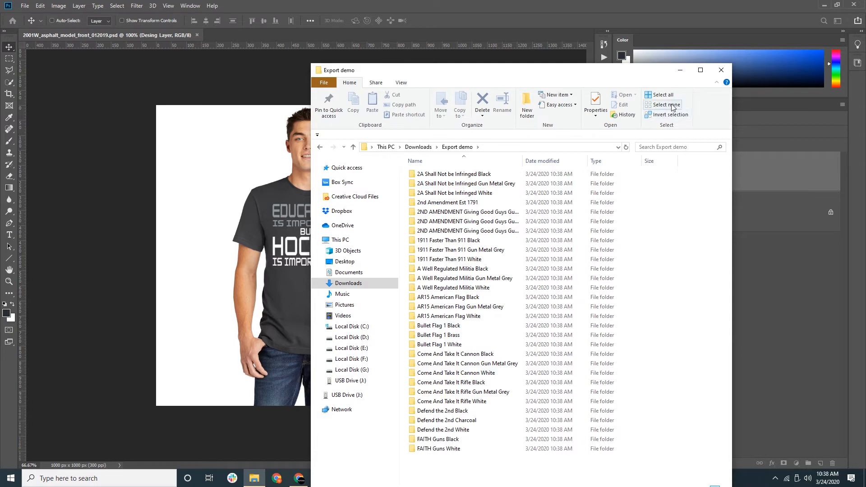
{"action": "left_click_drag", "start_coordinate": [654, 72], "coordinate": [647, 24]}
{"action": "left_click", "coordinate": [718, 443]}
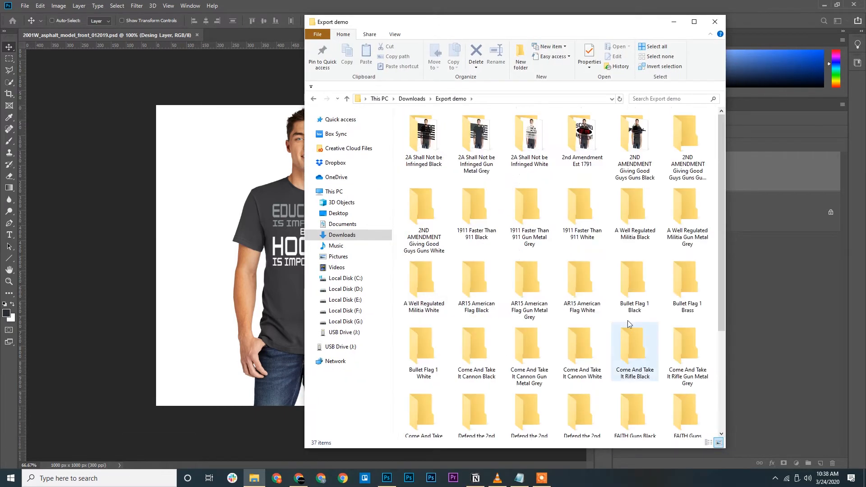
{"action": "scroll", "coordinate": [622, 311], "scroll_direction": "up", "scroll_amount": 3, "text": "ctrl"}
{"action": "scroll", "coordinate": [622, 311], "scroll_direction": "up", "scroll_amount": 1, "text": "ctrl"}
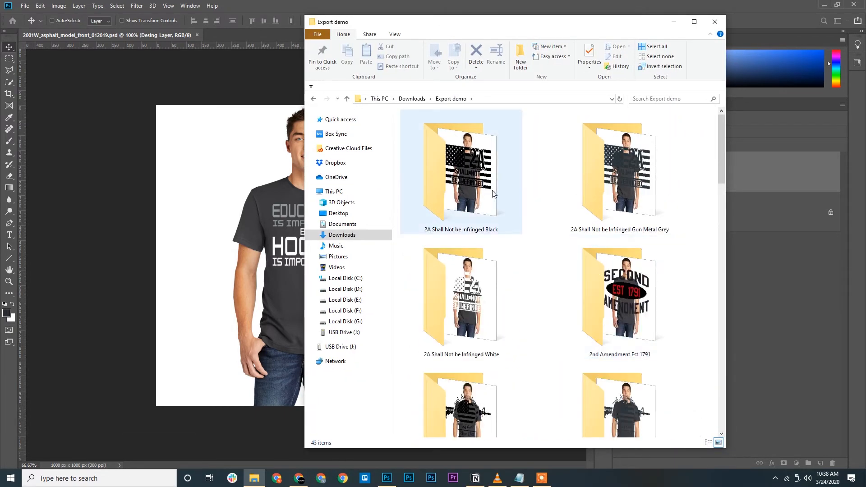
Inspect the exported mockup in the 2A Shall Not be Infringed Black folder and return to Export demo
{"action": "double_click", "coordinate": [492, 188]}
{"action": "scroll", "coordinate": [476, 217], "scroll_direction": "up", "scroll_amount": 2, "text": "ctrl"}
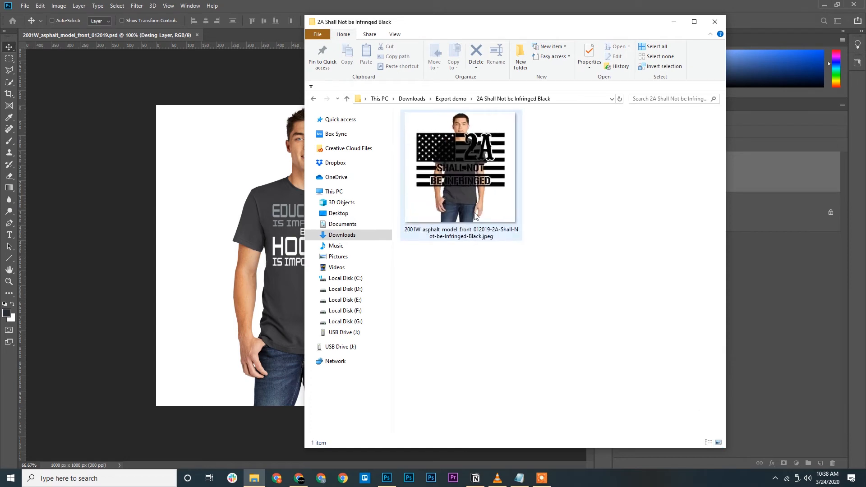
{"action": "left_click", "coordinate": [458, 100]}
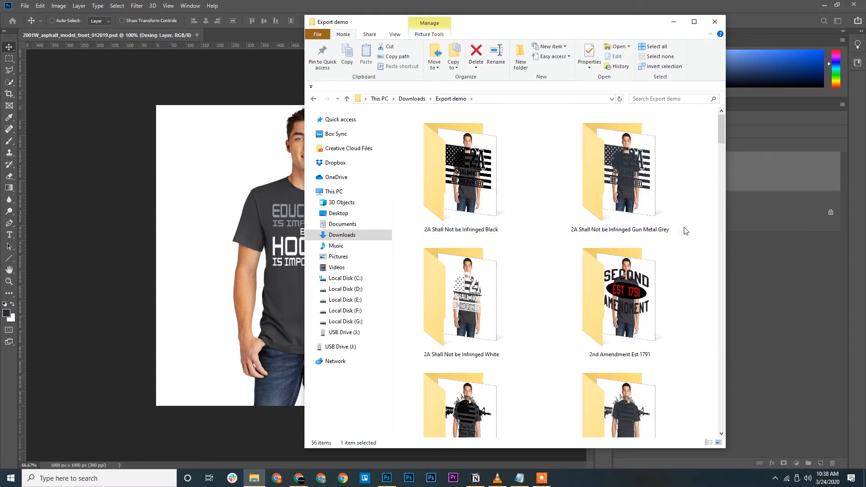
Browse the exported design folders through to the end and open the US FLAG Continent With AR15 Black folder
{"action": "left_click", "coordinate": [651, 213]}
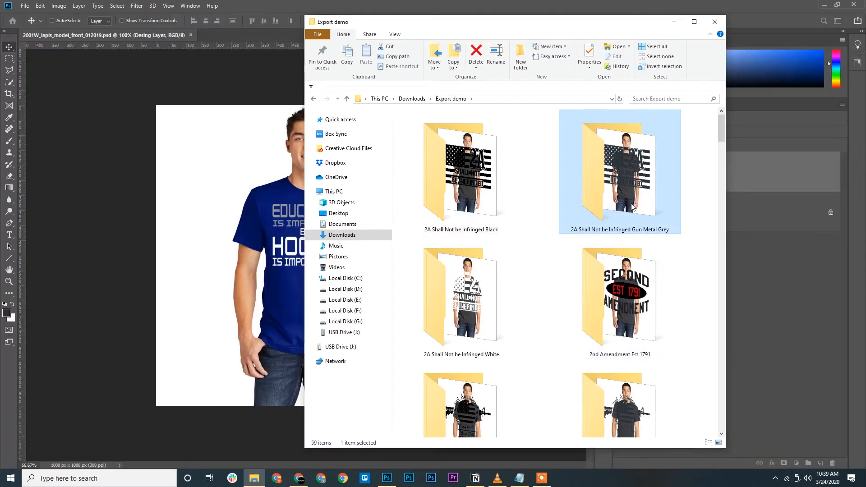
{"action": "scroll", "coordinate": [630, 293], "scroll_direction": "down", "scroll_amount": 1}
{"action": "scroll", "coordinate": [631, 292], "scroll_direction": "down", "scroll_amount": 3}
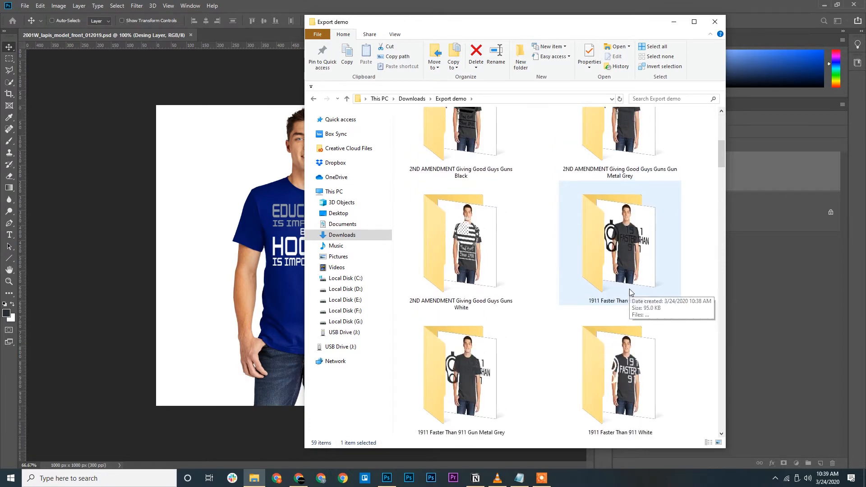
{"action": "scroll", "coordinate": [631, 292], "scroll_direction": "down", "scroll_amount": 2}
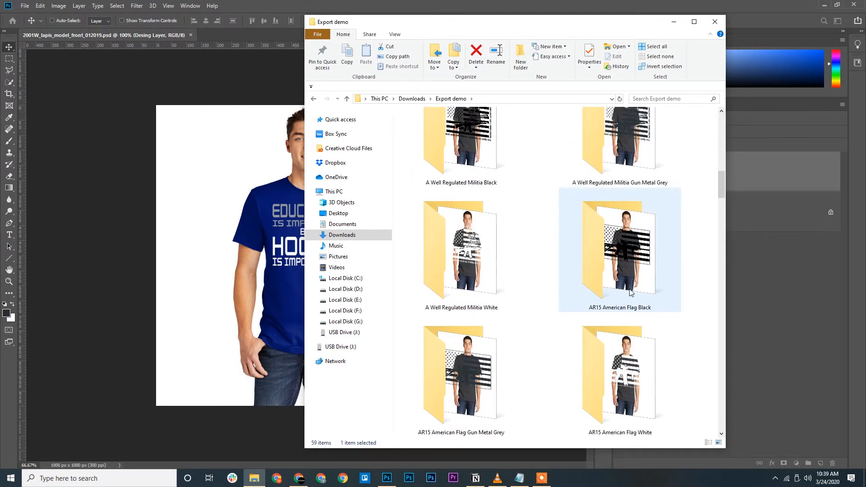
{"action": "scroll", "coordinate": [631, 292], "scroll_direction": "down", "scroll_amount": 4}
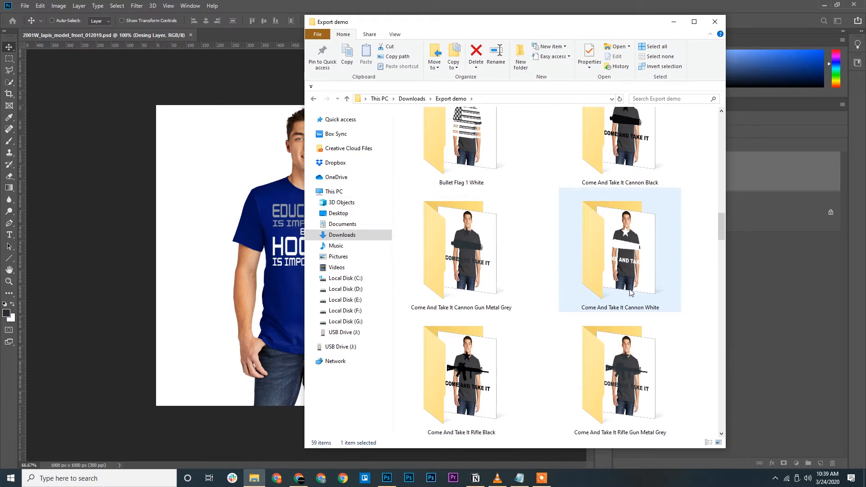
{"action": "scroll", "coordinate": [630, 292], "scroll_direction": "down", "scroll_amount": 2}
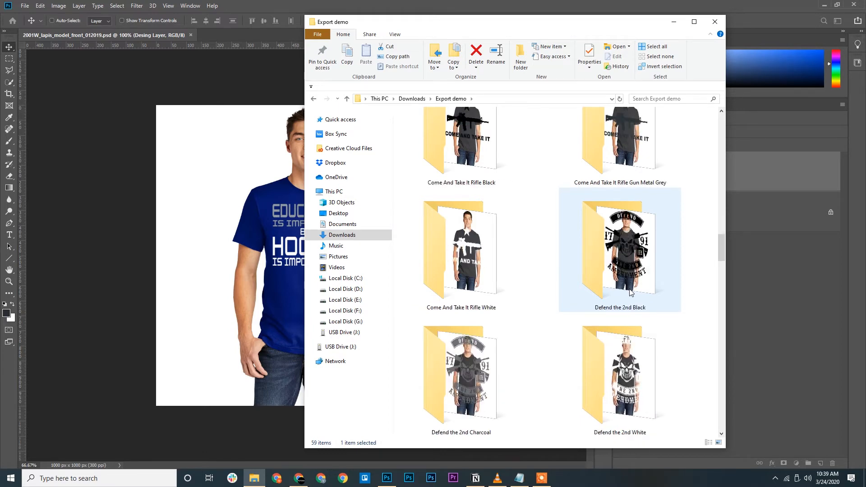
{"action": "scroll", "coordinate": [631, 292], "scroll_direction": "down", "scroll_amount": 15}
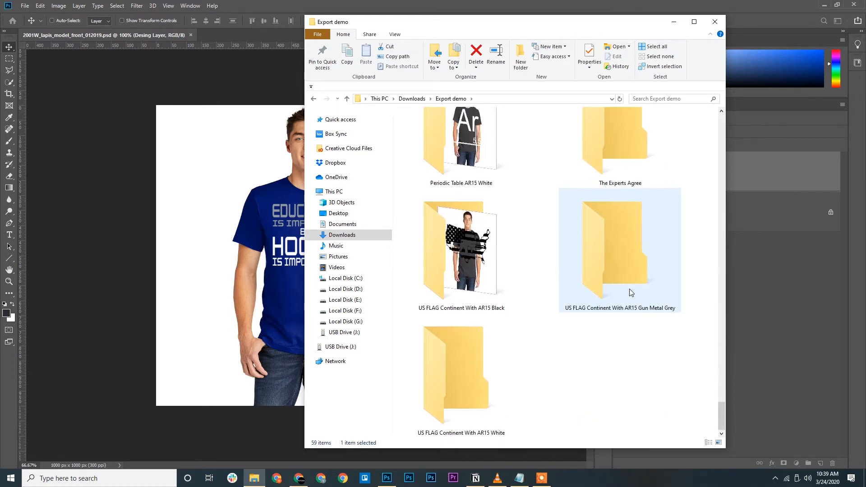
{"action": "double_click", "coordinate": [481, 259]}
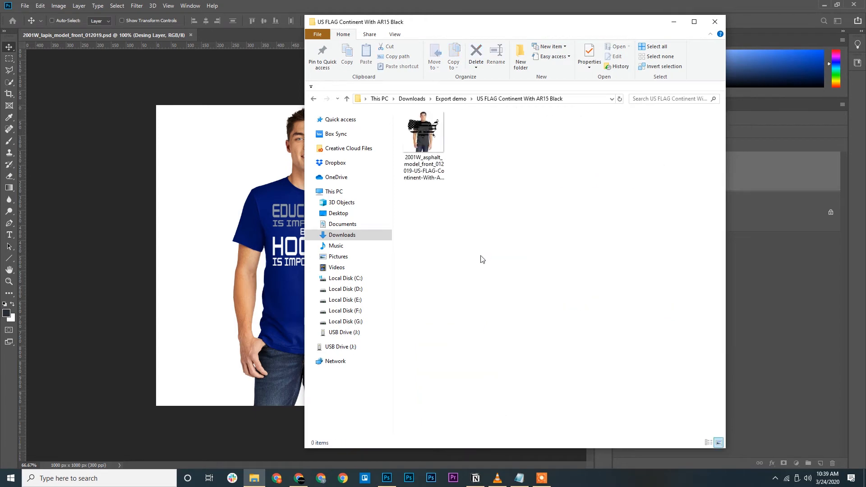
Enlarge the thumbnails and inspect the exported asphalt and lapis mockups in the US FLAG Continent With AR15 Black folder at full size
{"action": "scroll", "coordinate": [481, 259], "scroll_direction": "up", "scroll_amount": 5, "text": "ctrl"}
{"action": "left_click", "coordinate": [482, 183]}
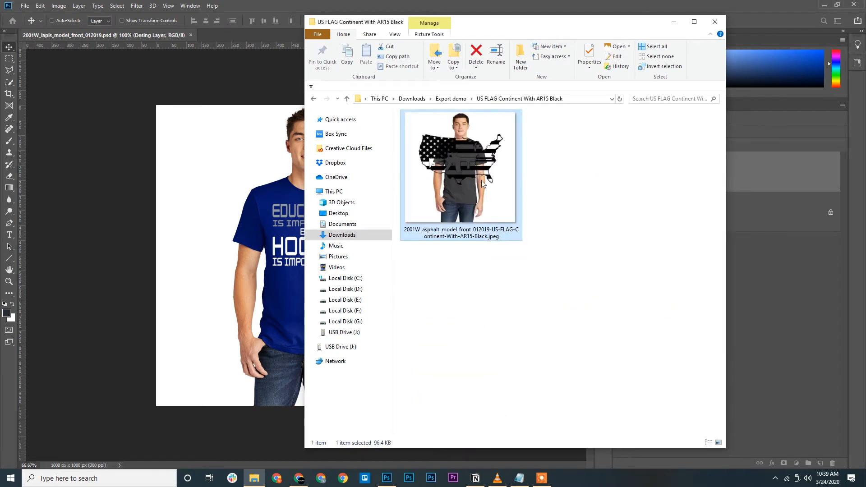
{"action": "double_click", "coordinate": [481, 181]}
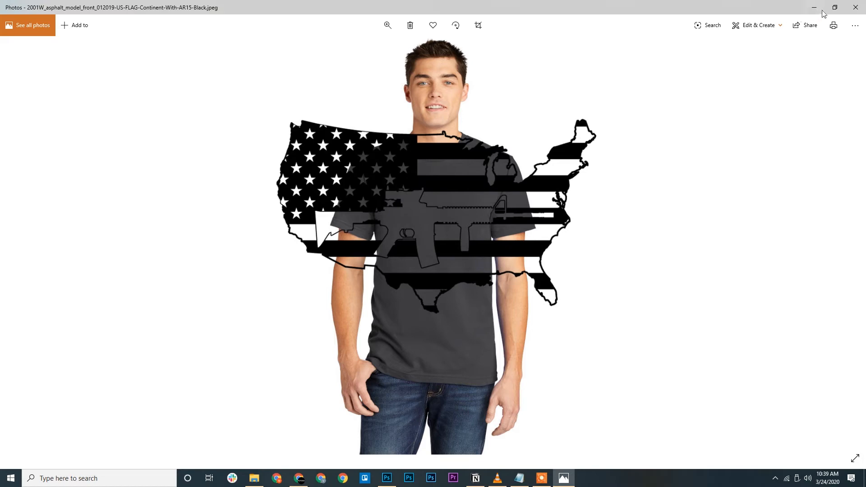
{"action": "left_click", "coordinate": [855, 10]}
{"action": "double_click", "coordinate": [634, 194]}
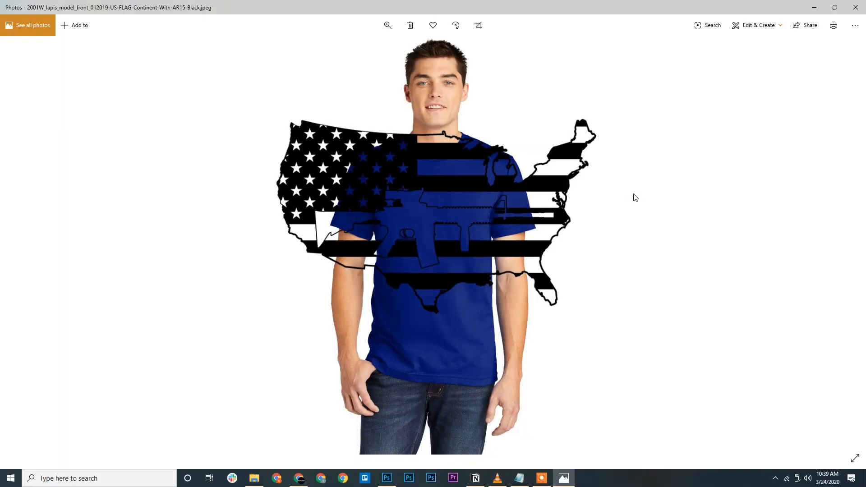
{"action": "left_click", "coordinate": [861, 6]}
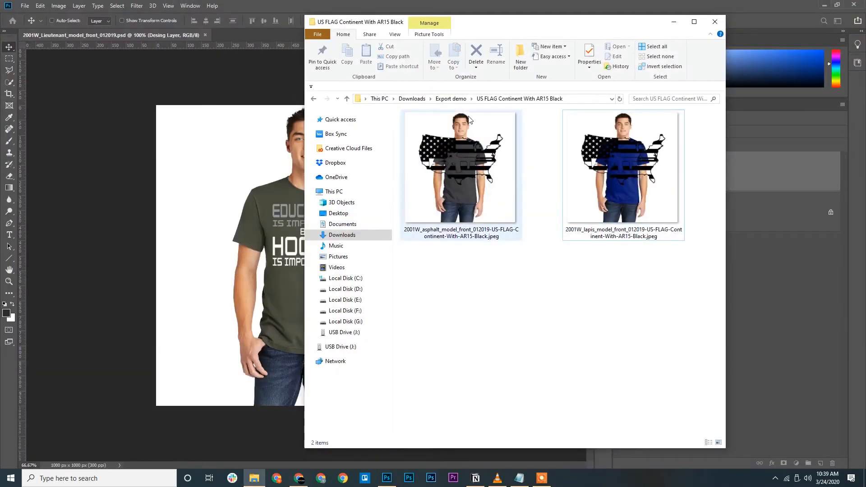
Return to the Export demo folder and browse back to its first design folders
{"action": "left_click", "coordinate": [451, 98]}
{"action": "scroll", "coordinate": [580, 295], "scroll_direction": "down", "scroll_amount": 2}
{"action": "scroll", "coordinate": [581, 301], "scroll_direction": "up", "scroll_amount": 15}
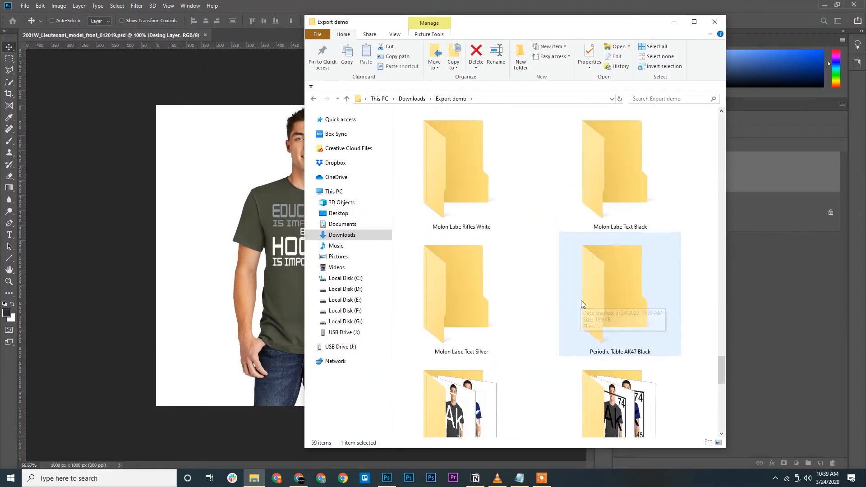
{"action": "scroll", "coordinate": [582, 301], "scroll_direction": "up", "scroll_amount": 5}
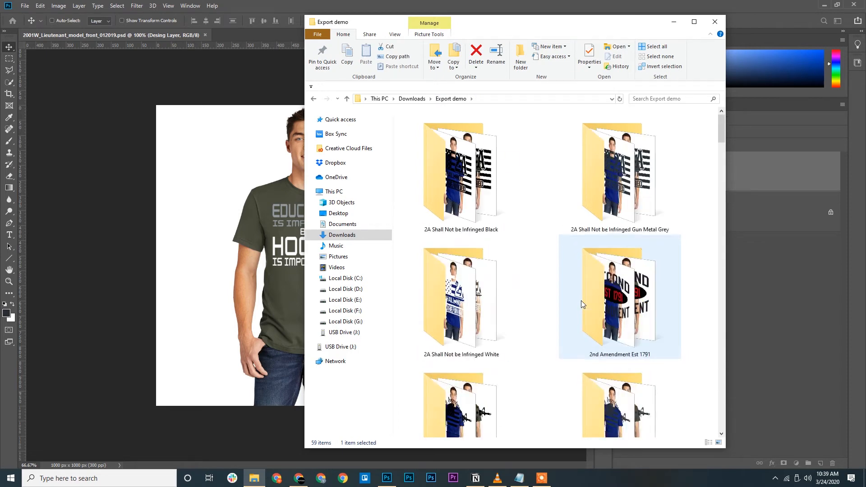
Switch to Photoshop and close the 2001W_Lieutenant_model_front_012019.psd mockup without saving changes
{"action": "left_click", "coordinate": [285, 249]}
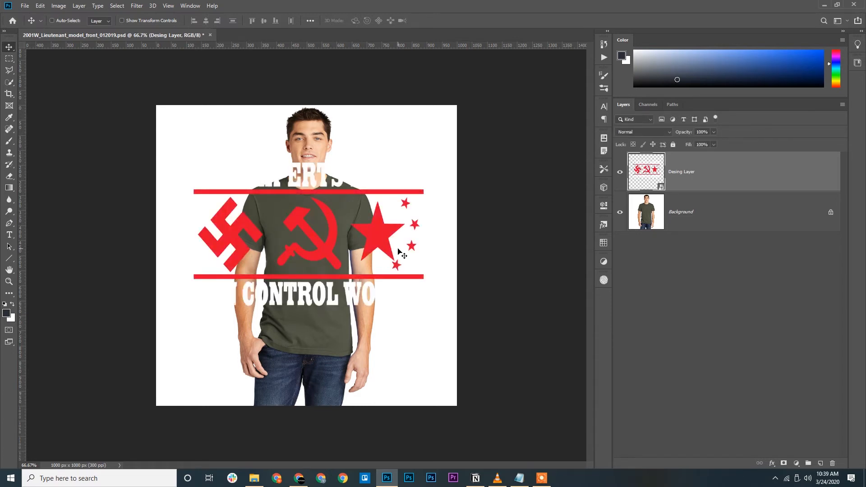
{"action": "left_click", "coordinate": [210, 35]}
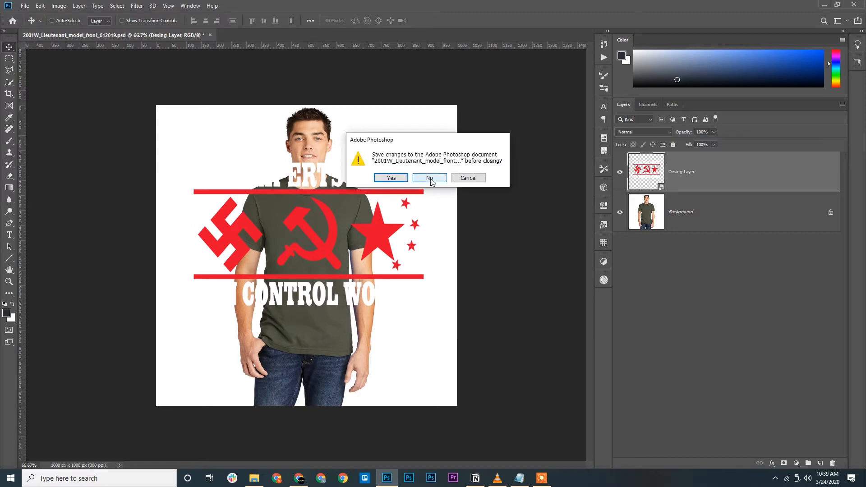
{"action": "left_click", "coordinate": [430, 179]}
Switch to File Explorer, maximized, and check the exports in the 2ND AMENDMENT Giving Good Guys Guns Black folder before returning to Export demo
{"action": "key", "text": "alt+Tab"}
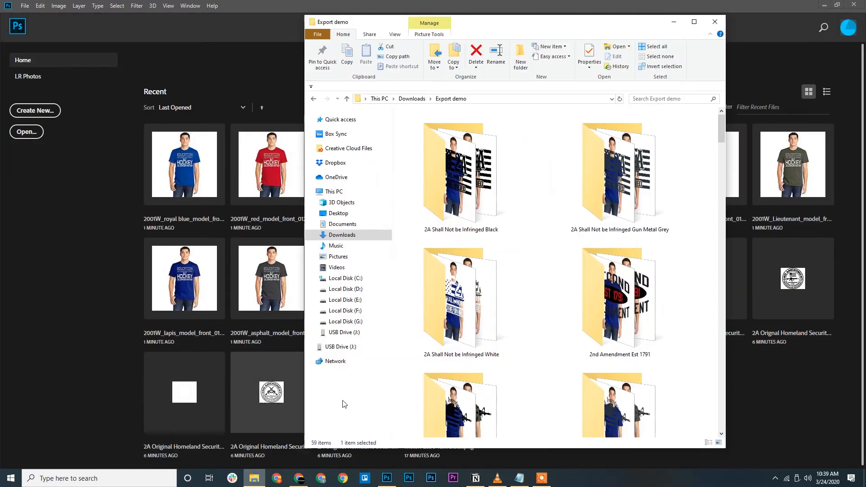
{"action": "left_click", "coordinate": [694, 21]}
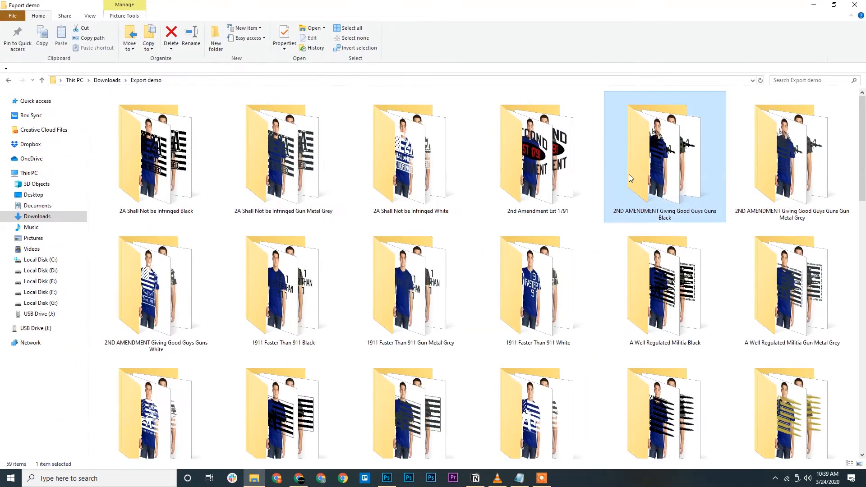
{"action": "double_click", "coordinate": [630, 177]}
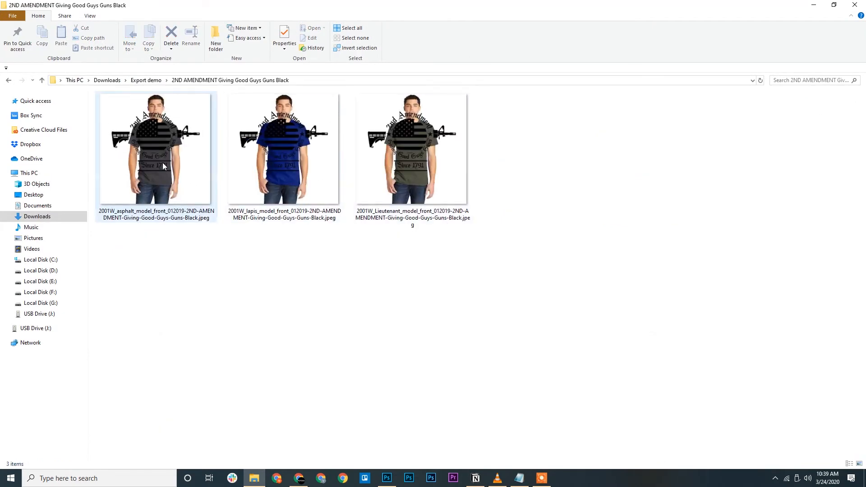
{"action": "left_click", "coordinate": [412, 149]}
{"action": "left_click", "coordinate": [146, 80]}
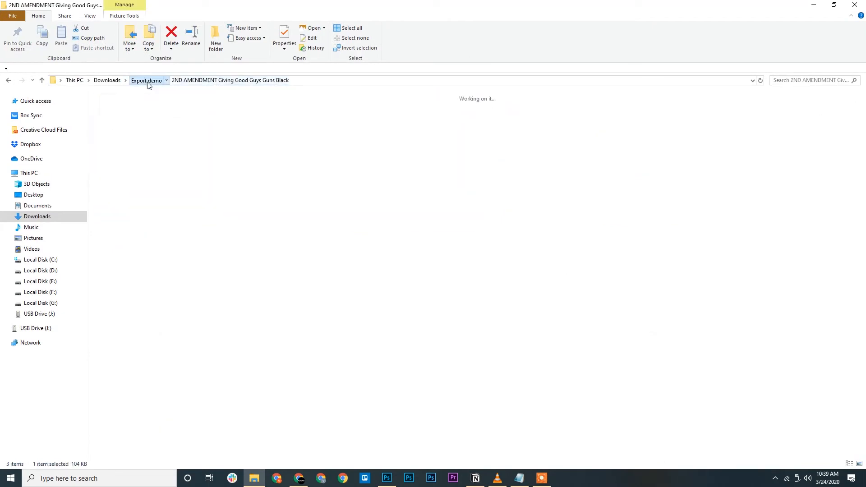
Permanently delete all exported design folders from Export demo
{"action": "scroll", "coordinate": [277, 278], "scroll_direction": "down", "scroll_amount": 10}
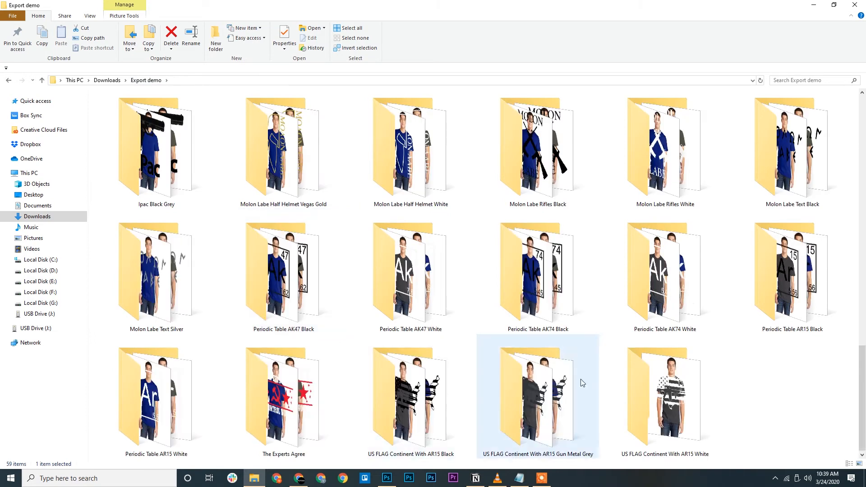
{"action": "left_click", "coordinate": [699, 406], "text": "shift"}
{"action": "key", "text": "shift+Delete"}
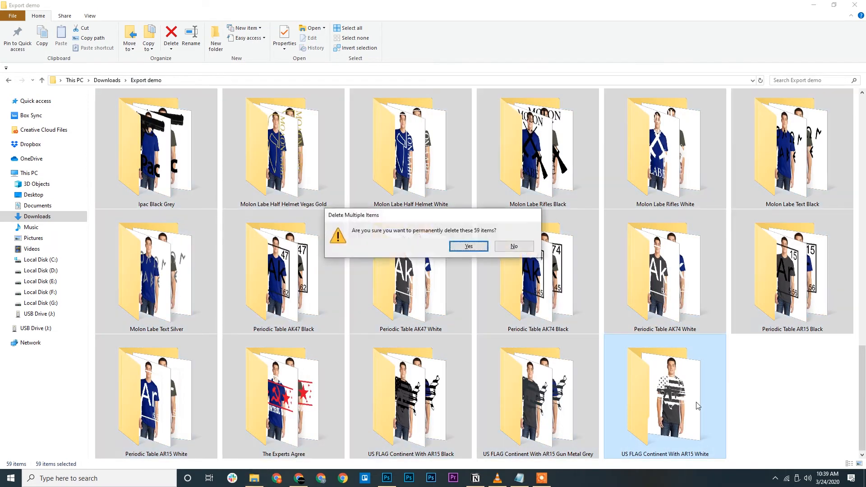
{"action": "key", "text": "Return"}
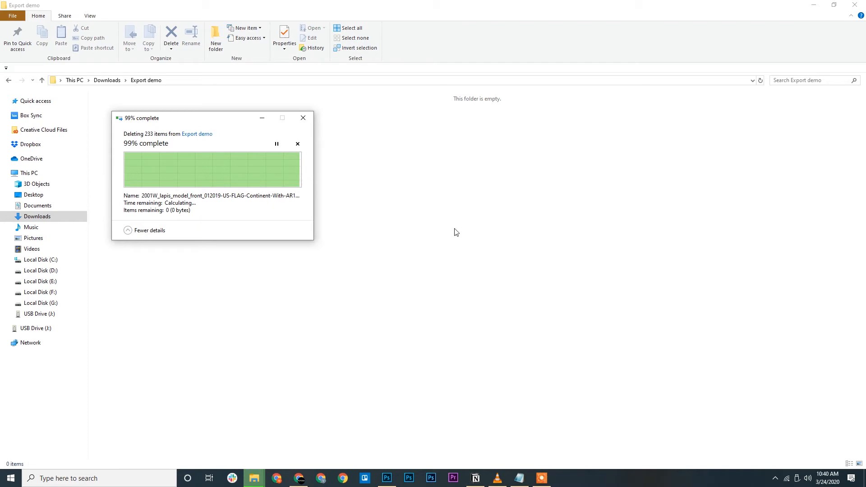
Open the 2001W_asphalt_model_front_012019.psd template from the OneDrive-2020-03-22 folder in Photoshop
{"action": "left_click", "coordinate": [109, 80]}
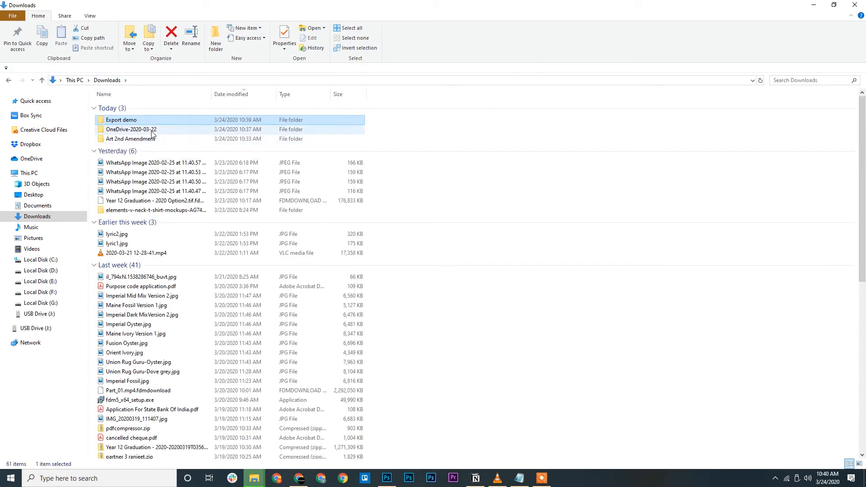
{"action": "double_click", "coordinate": [122, 128]}
{"action": "left_click_drag", "start_coordinate": [126, 121], "coordinate": [359, 230]}
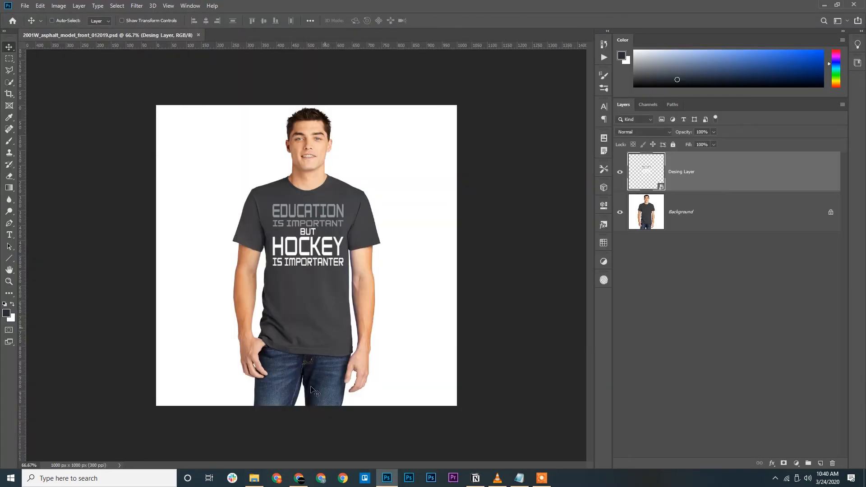
Open 2nd Amendment Est 1791.png from the Art 2nd Amendment folder in Photoshop as a separate document
{"action": "left_click", "coordinate": [254, 478]}
{"action": "key", "text": "alt+Left"}
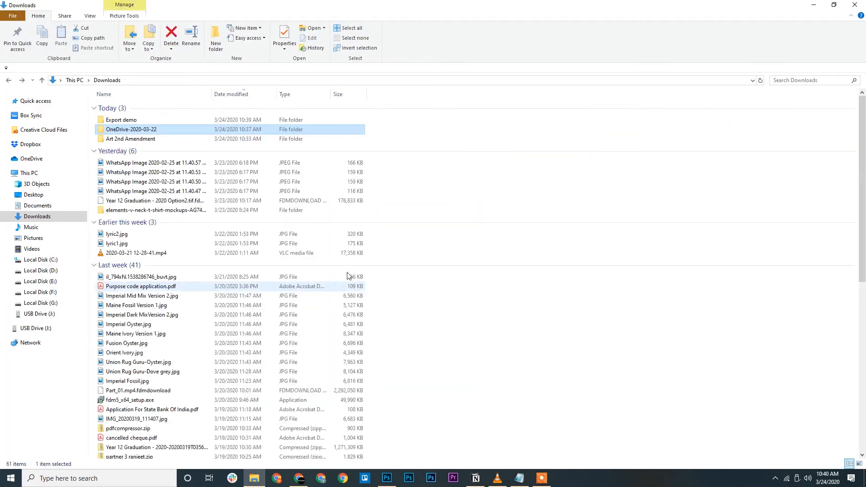
{"action": "double_click", "coordinate": [130, 139]}
{"action": "left_click", "coordinate": [319, 126]}
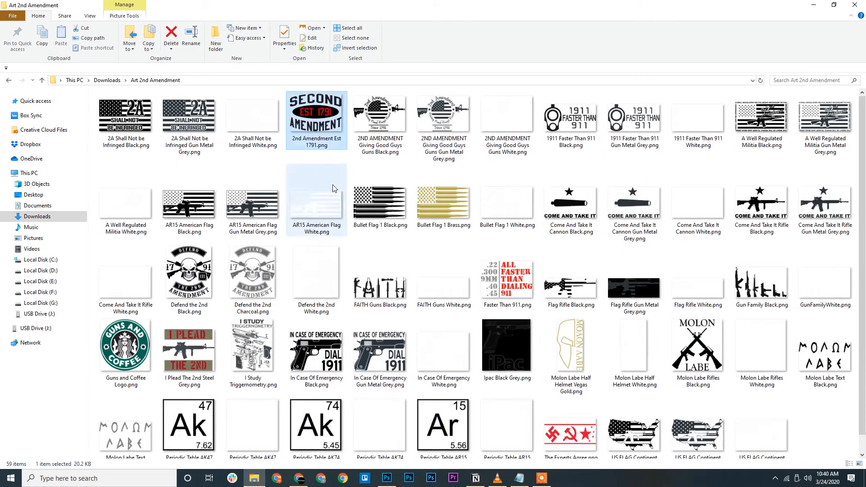
{"action": "left_click_drag", "start_coordinate": [319, 128], "coordinate": [431, 26]}
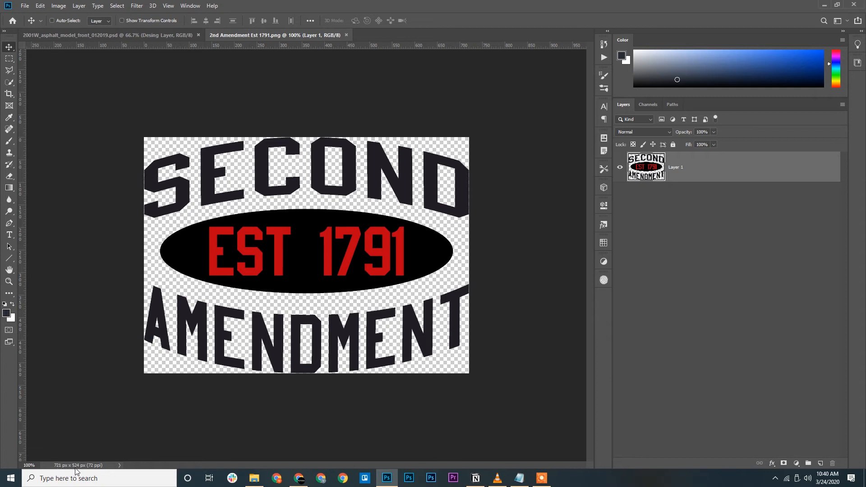
Open the contents of the asphalt template's Desing Layer smart object and compare its canvas size with the 2nd Amendment design
{"action": "left_click", "coordinate": [120, 33]}
{"action": "double_click", "coordinate": [661, 186]}
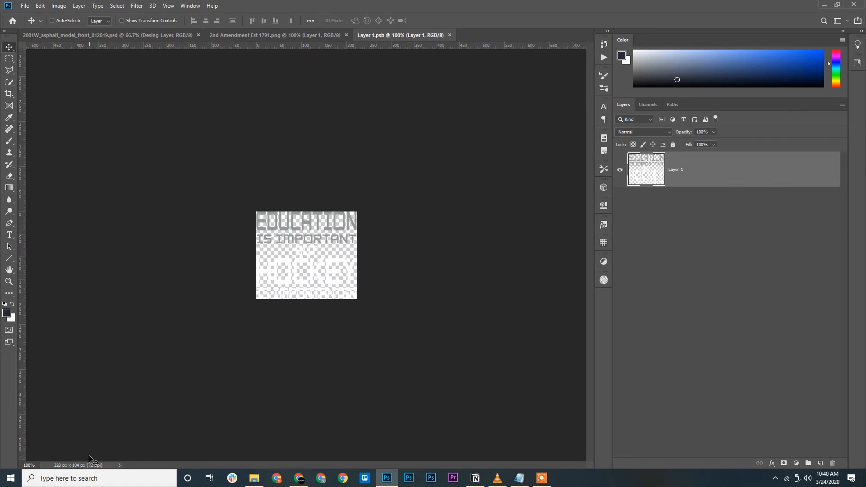
{"action": "left_click", "coordinate": [261, 35]}
{"action": "left_click", "coordinate": [381, 36]}
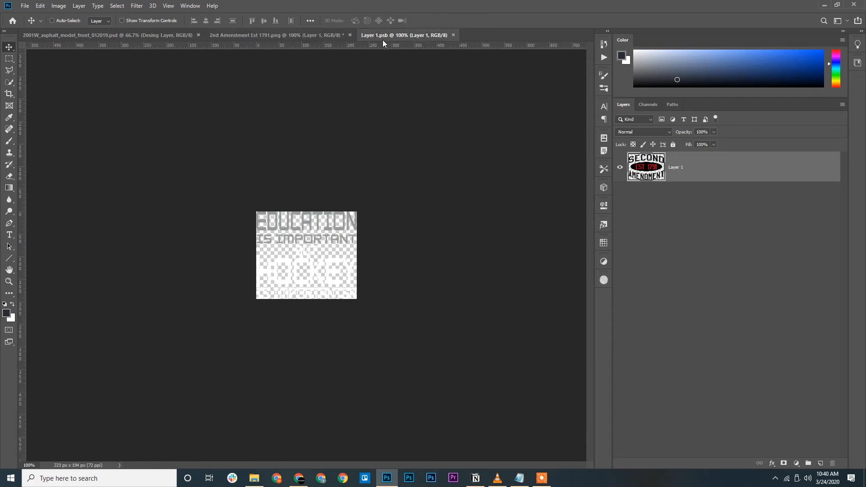
Duplicate the smart object's hockey layer into 2nd Amendment Est 1791.png as Layer 2 and move it to the middle of the design
{"action": "right_click", "coordinate": [715, 173]}
{"action": "left_click", "coordinate": [747, 136]}
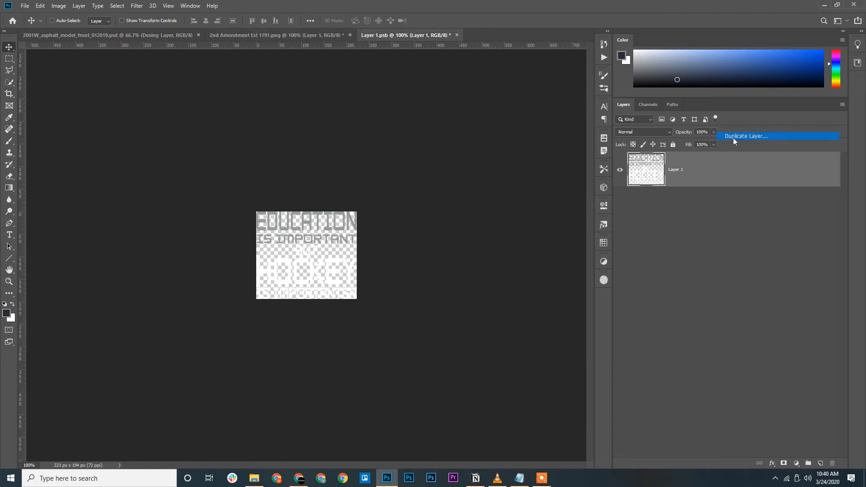
{"action": "left_click", "coordinate": [427, 166]}
{"action": "left_click", "coordinate": [432, 182]}
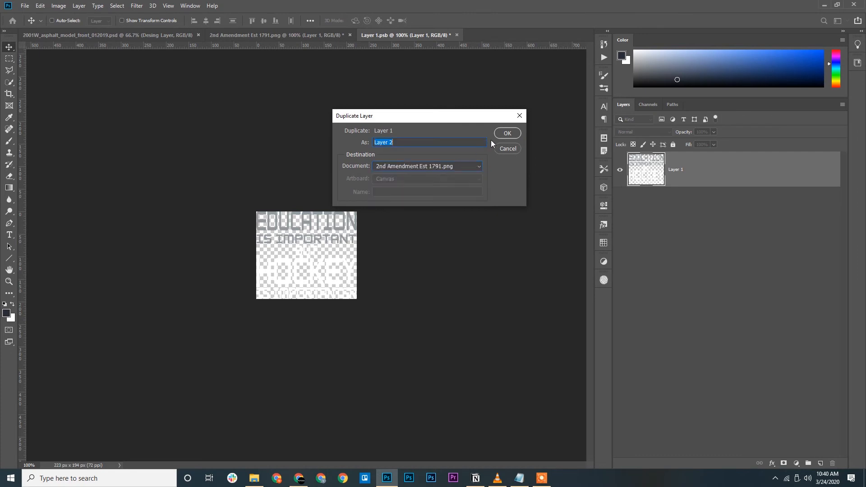
{"action": "left_click", "coordinate": [507, 133]}
{"action": "left_click", "coordinate": [294, 34]}
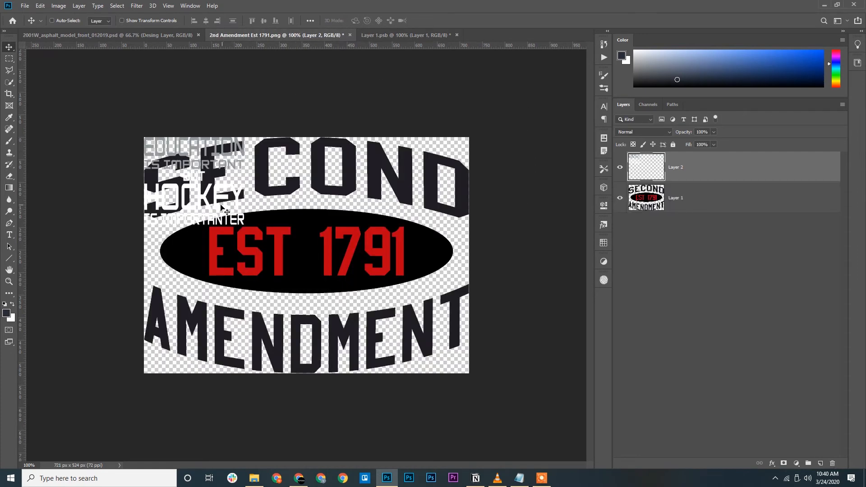
{"action": "left_click_drag", "start_coordinate": [221, 206], "coordinate": [319, 277]}
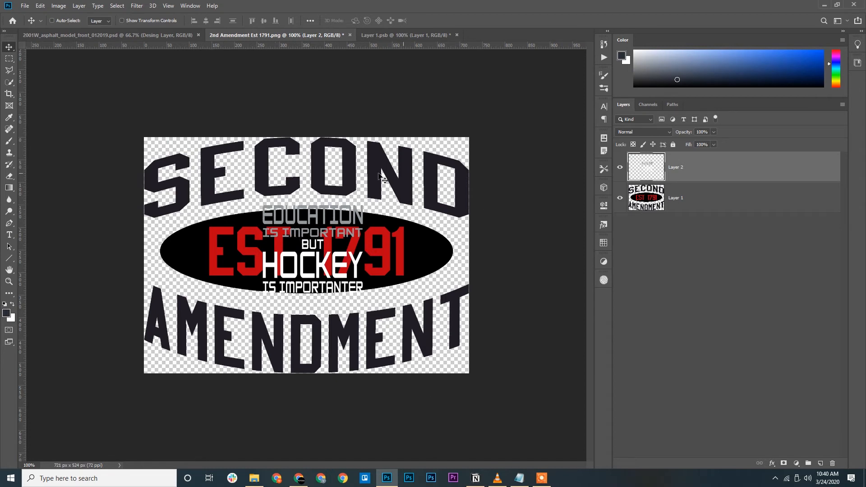
Delete the duplicated hockey layer and close the design, smart object and asphalt template documents without saving
{"action": "key", "text": "Delete"}
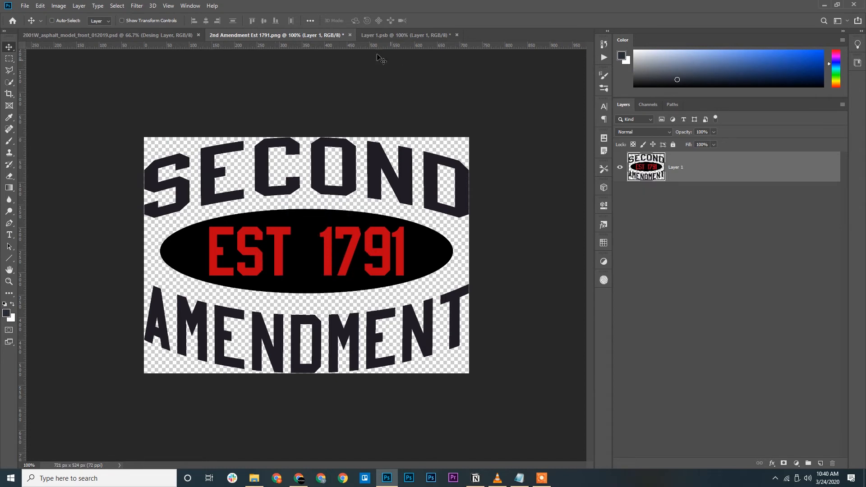
{"action": "left_click", "coordinate": [350, 36]}
{"action": "left_click", "coordinate": [429, 178]}
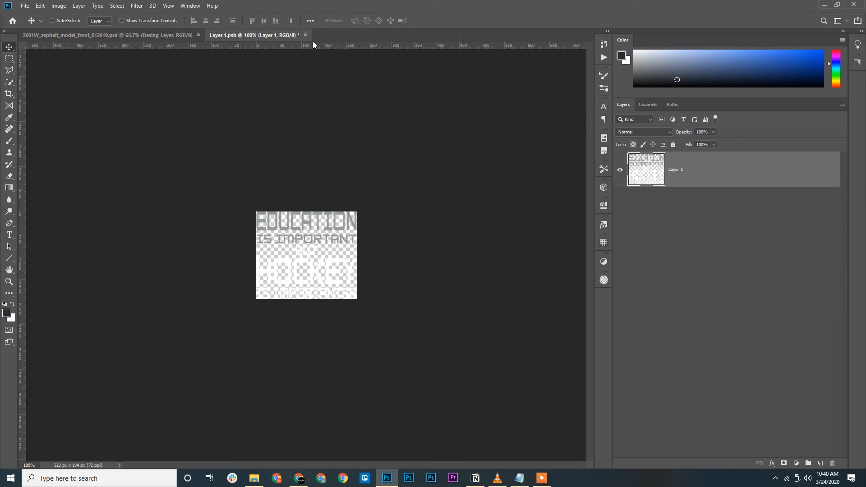
{"action": "left_click", "coordinate": [305, 35]}
{"action": "left_click", "coordinate": [424, 178]}
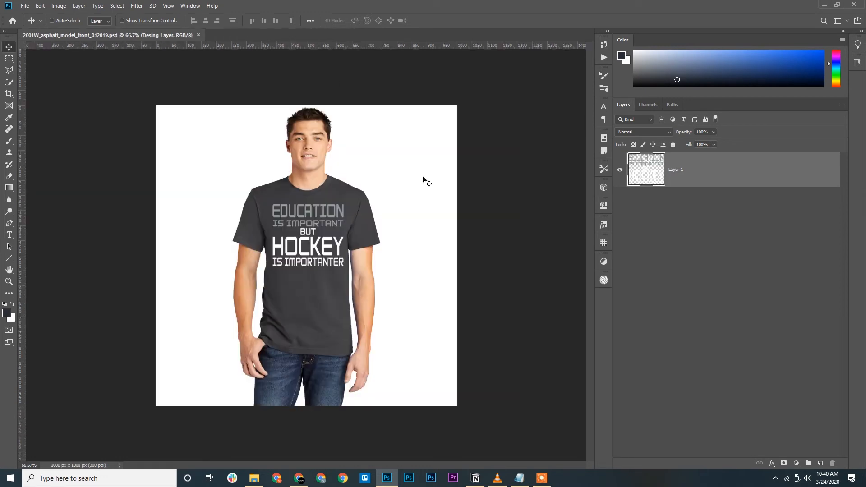
{"action": "left_click", "coordinate": [198, 35]}
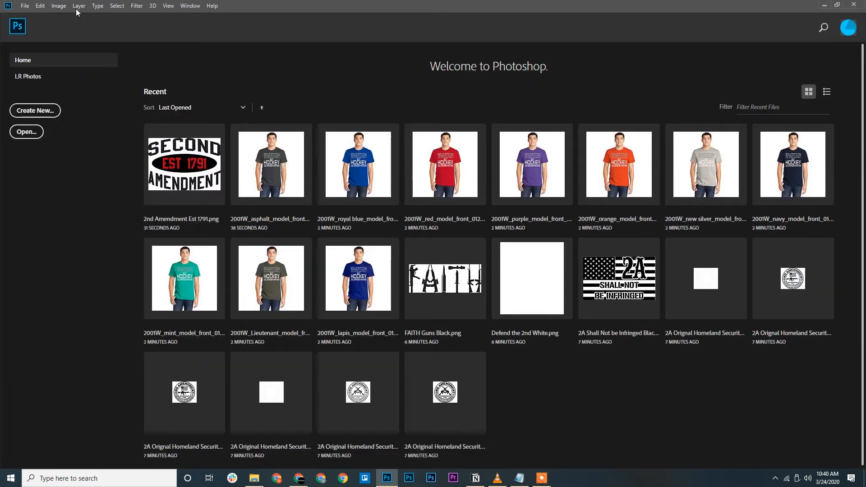
Launch Bulk Mock_up Script v2_9_19 and set OneDrive-2020-03-22 as the PSD template folder
{"action": "left_click", "coordinate": [25, 6]}
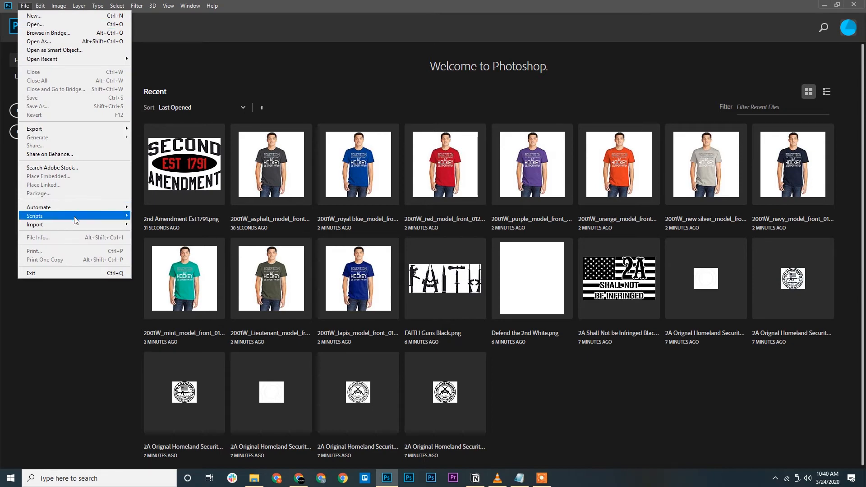
{"action": "mouse_move", "coordinate": [75, 221]}
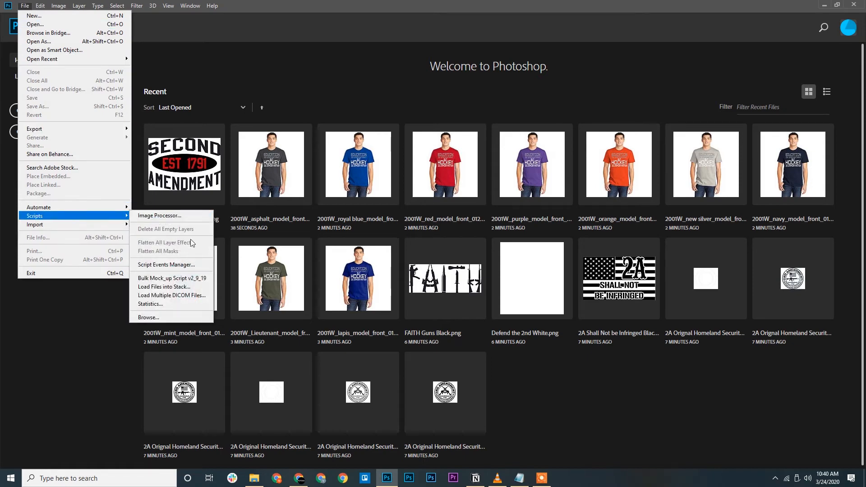
{"action": "left_click", "coordinate": [199, 278]}
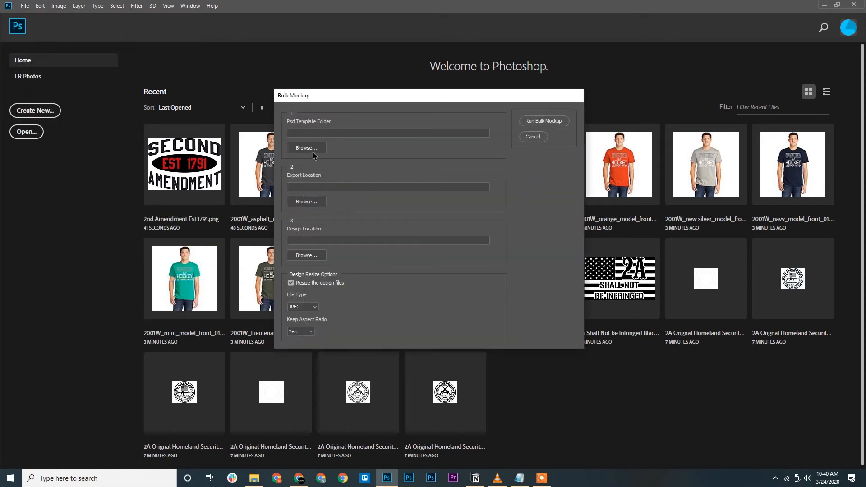
{"action": "left_click", "coordinate": [313, 152]}
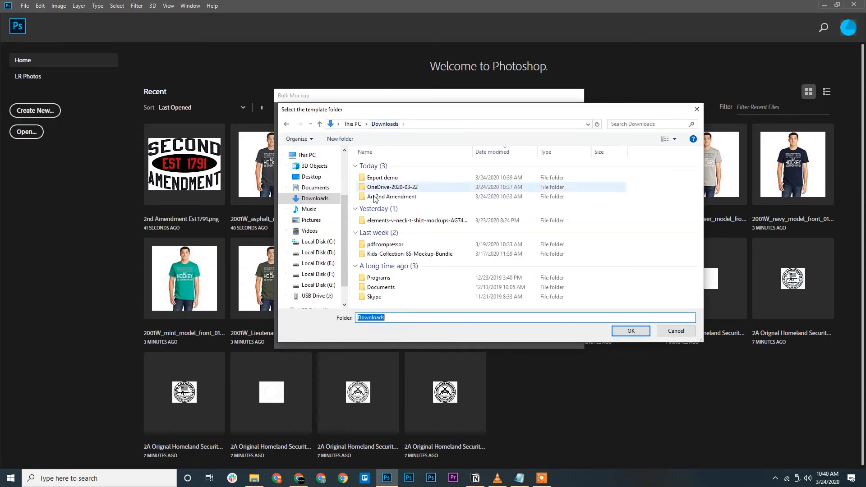
{"action": "left_click", "coordinate": [645, 332]}
Set the mockup script's export location to the Export demo folder in Downloads
{"action": "left_click", "coordinate": [309, 201]}
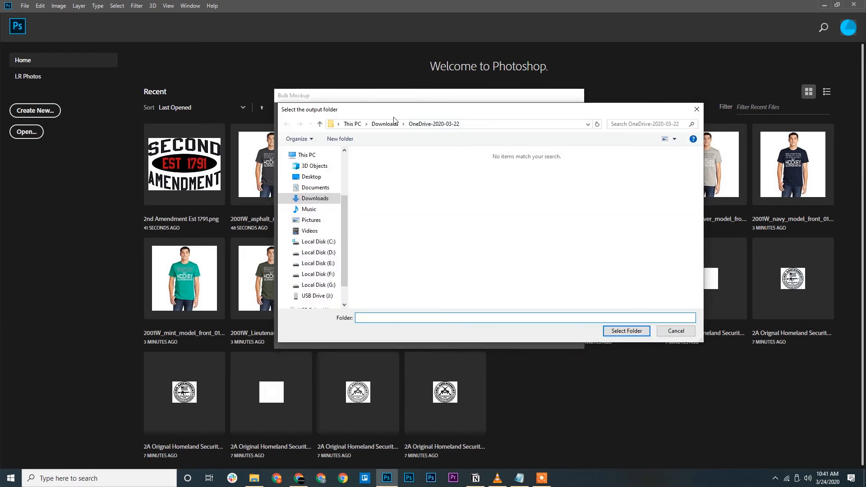
{"action": "left_click", "coordinate": [390, 127]}
{"action": "left_click", "coordinate": [428, 177]}
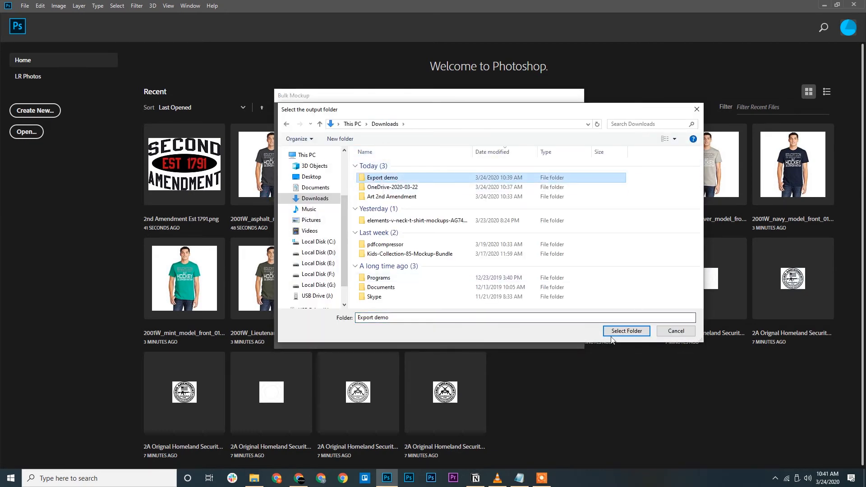
{"action": "left_click", "coordinate": [627, 332]}
Set Art 2nd Amendment as the design location and run the bulk mockup with PNG design files resized, keeping aspect ratio
{"action": "left_click", "coordinate": [312, 255]}
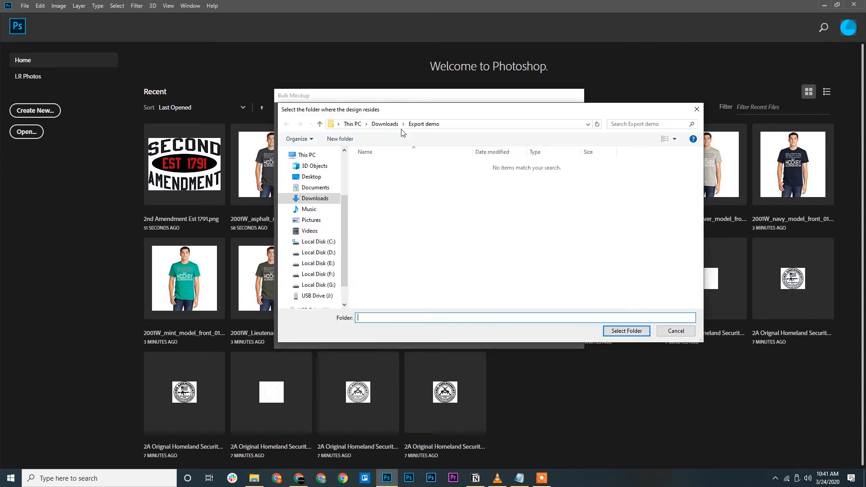
{"action": "left_click", "coordinate": [391, 128]}
{"action": "left_click", "coordinate": [397, 197]}
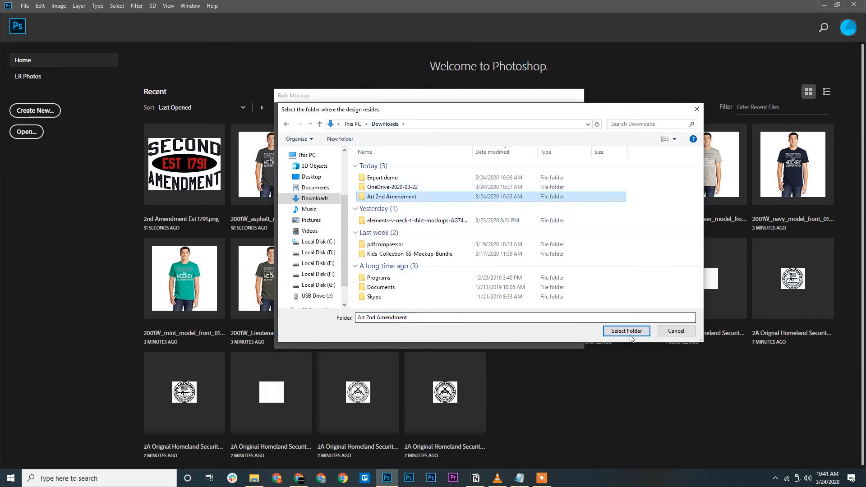
{"action": "left_click", "coordinate": [627, 331]}
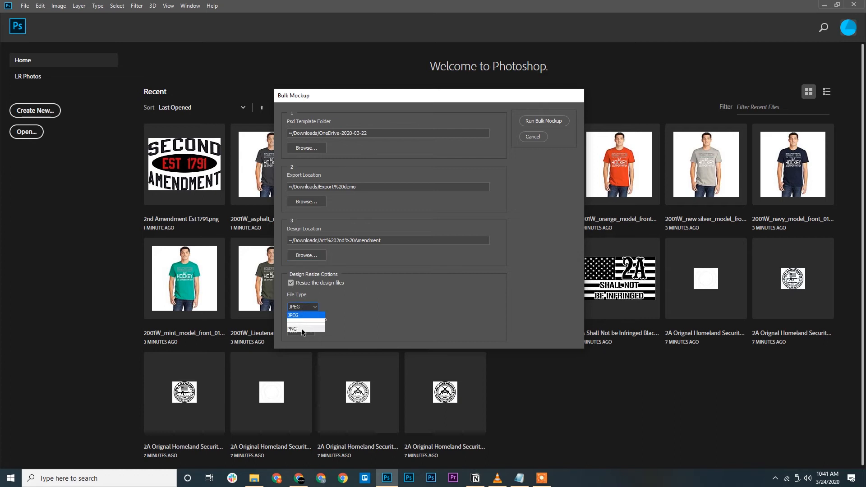
{"action": "left_click", "coordinate": [550, 120]}
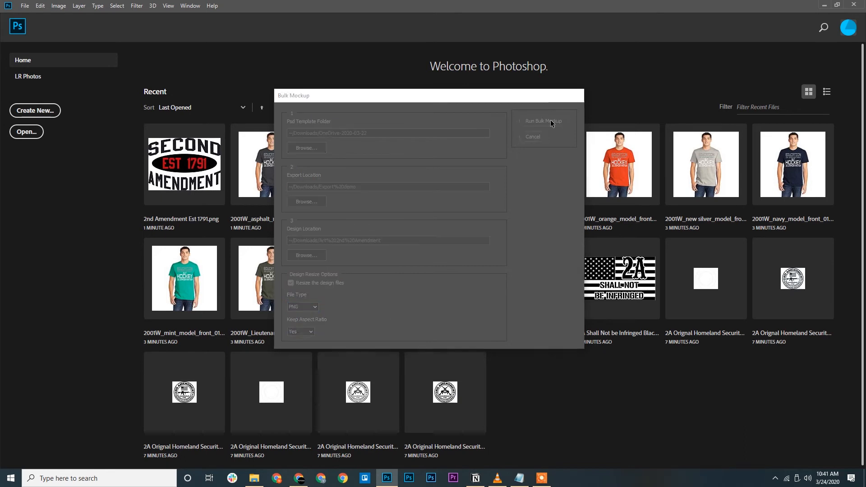
Switch to File Explorer and check the resized designs in the 2001W_asphalt_model_front_012019 temp resized folder, returning to Art 2nd Amendment
{"action": "left_click", "coordinate": [259, 478]}
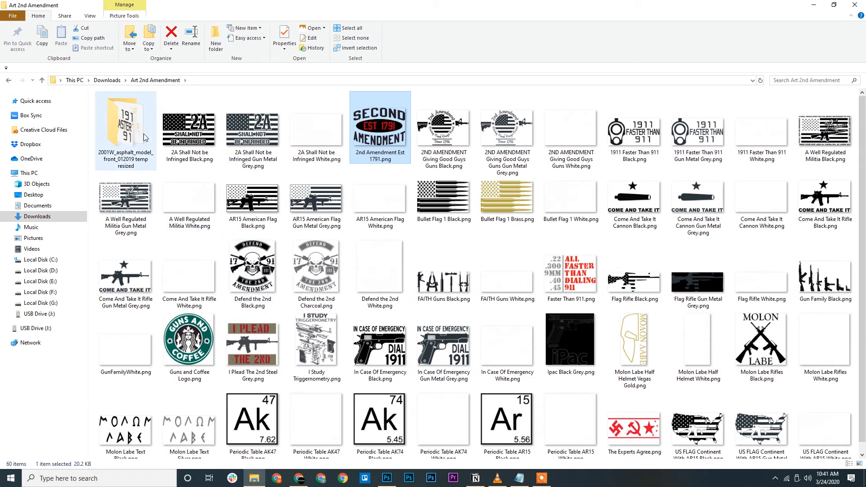
{"action": "left_click", "coordinate": [139, 134]}
{"action": "double_click", "coordinate": [138, 134]}
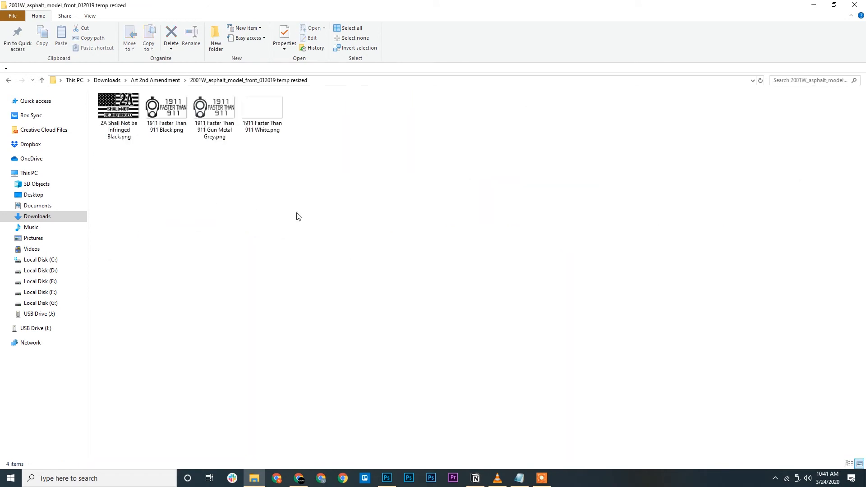
{"action": "left_click", "coordinate": [180, 142]}
{"action": "left_click", "coordinate": [673, 148], "text": "shift"}
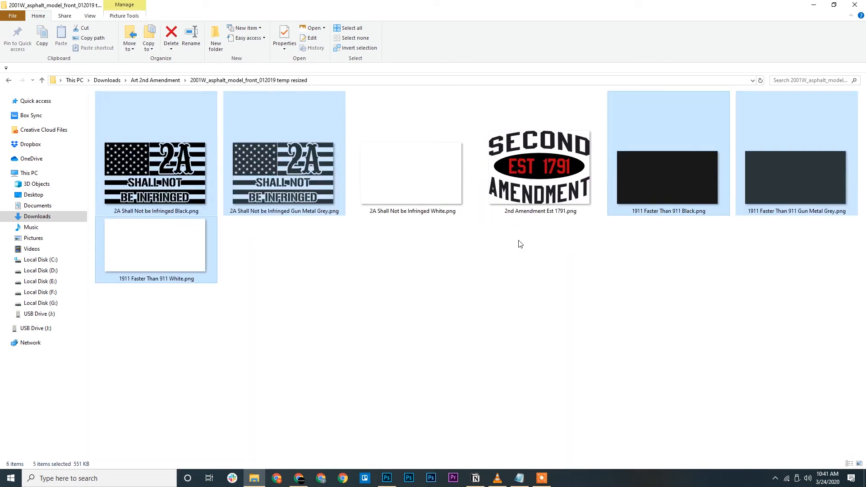
{"action": "left_click", "coordinate": [519, 244]}
{"action": "left_click", "coordinate": [164, 81]}
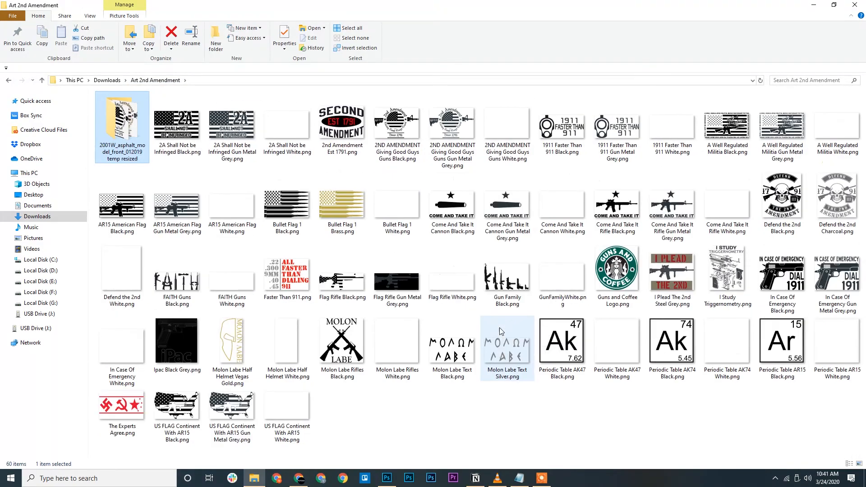
{"action": "left_click", "coordinate": [476, 427]}
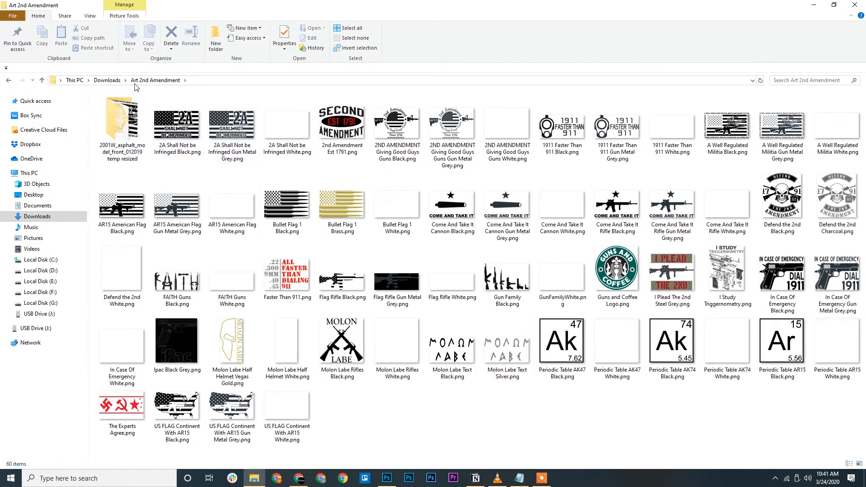
Compare the original PNG designs in Art 2nd Amendment with the copies in the asphalt temp resized folder
{"action": "left_click", "coordinate": [108, 81]}
{"action": "double_click", "coordinate": [149, 131]}
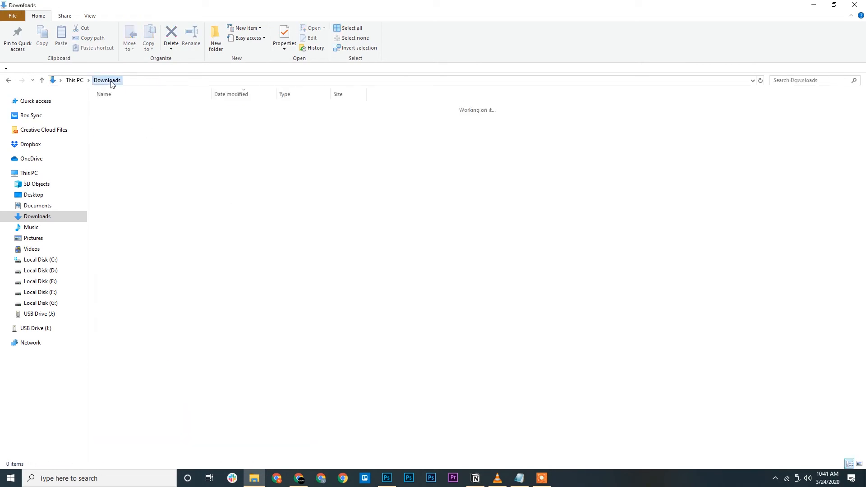
{"action": "double_click", "coordinate": [122, 123]}
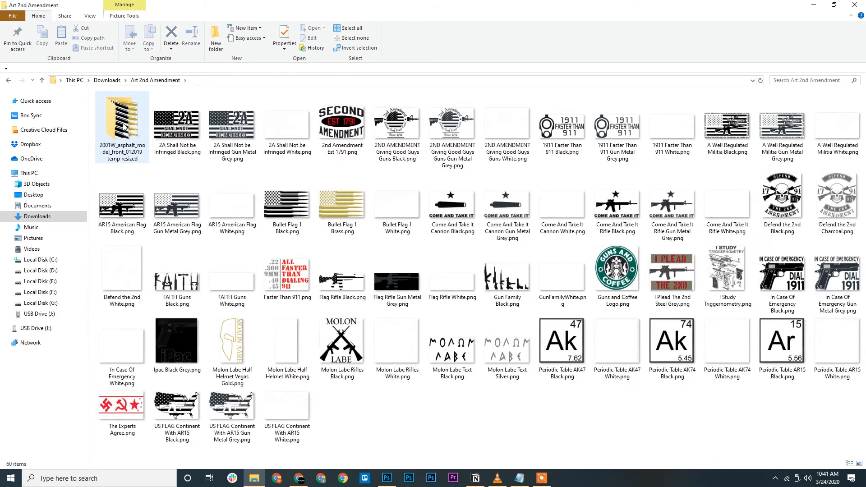
{"action": "double_click", "coordinate": [123, 124]}
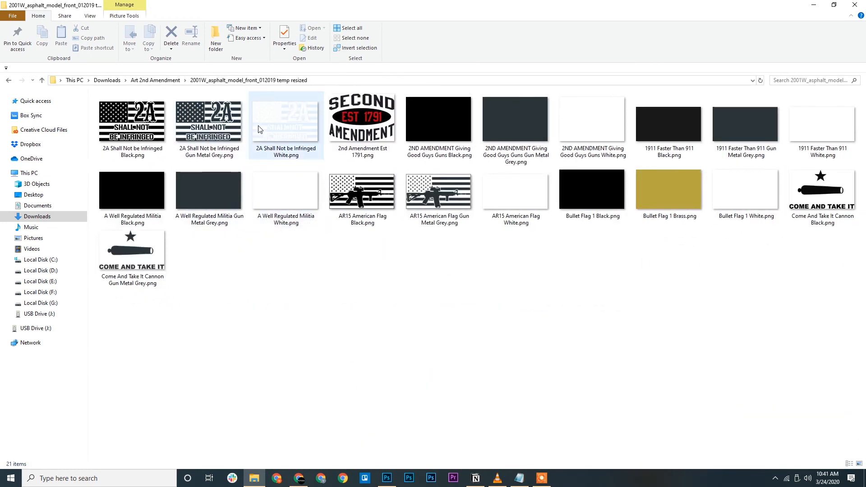
{"action": "left_click", "coordinate": [163, 84]}
{"action": "left_click", "coordinate": [177, 124]}
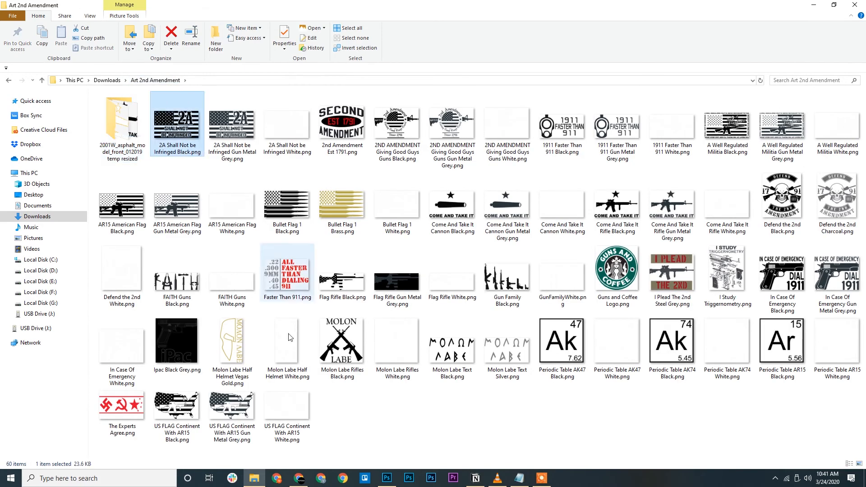
{"action": "left_click", "coordinate": [298, 409], "text": "shift"}
{"action": "left_click", "coordinate": [395, 413]}
{"action": "double_click", "coordinate": [125, 126]}
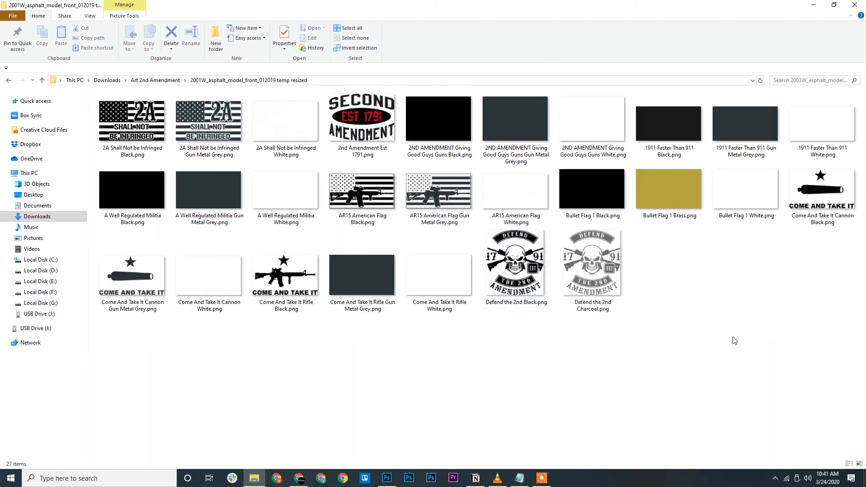
Open the Export demo folder in a smaller File Explorer window that leaves the running Photoshop document in view
{"action": "double_click", "coordinate": [397, 12]}
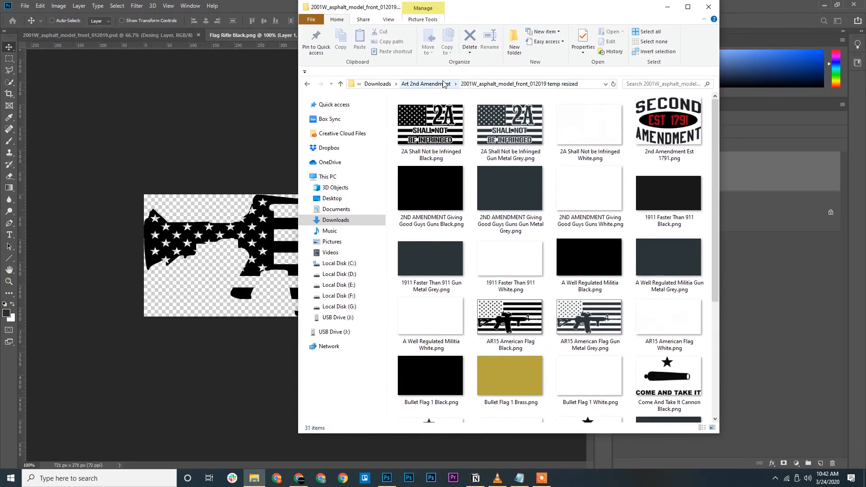
{"action": "scroll", "coordinate": [551, 230], "scroll_direction": "down", "scroll_amount": 7}
{"action": "left_click", "coordinate": [426, 84]}
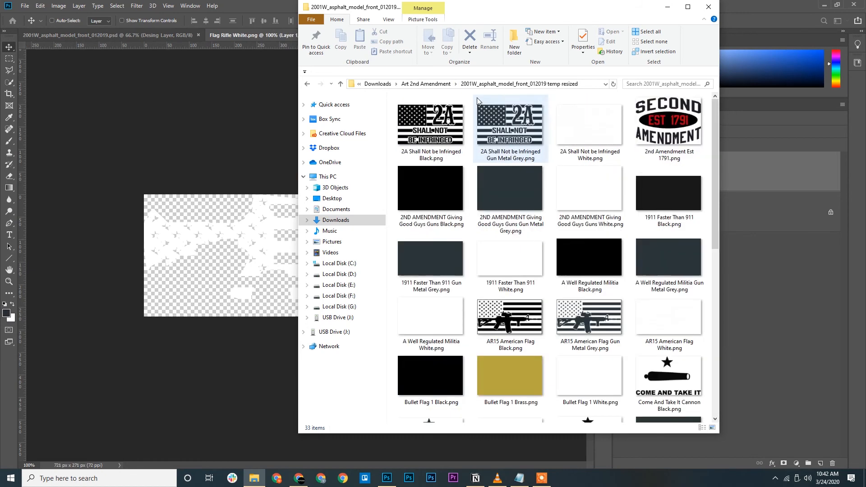
{"action": "left_click", "coordinate": [408, 84]}
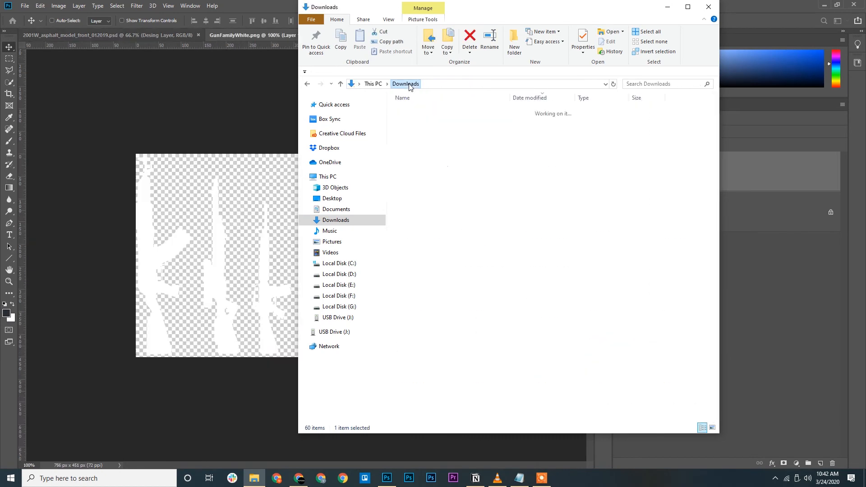
{"action": "double_click", "coordinate": [426, 134]}
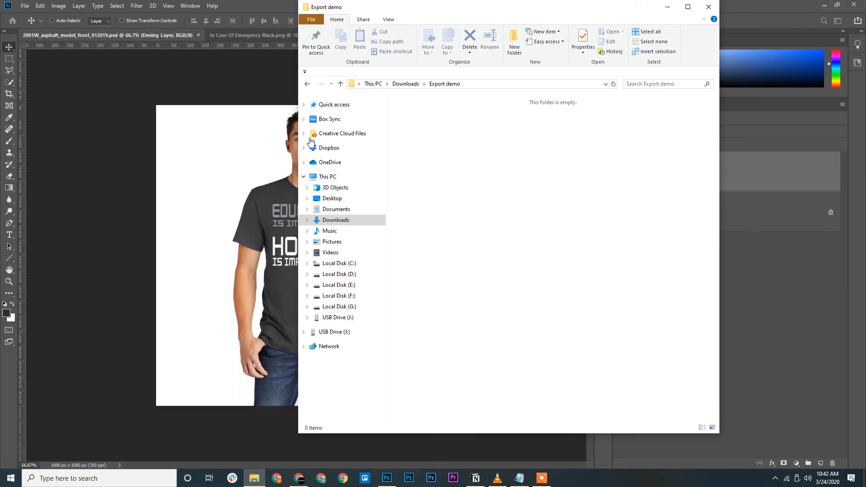
{"action": "left_click_drag", "start_coordinate": [298, 142], "coordinate": [465, 134]}
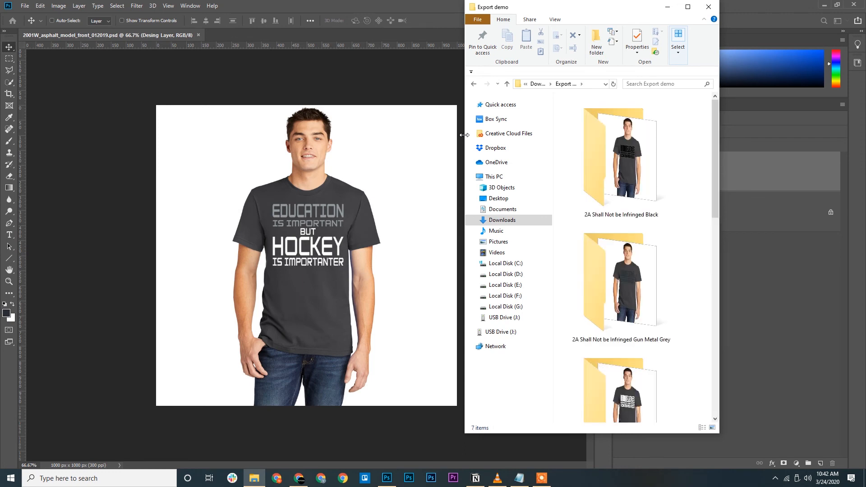
Widen the File Explorer window and view the exported asphalt mockup of 2A Shall Not be Infringed Black, returning to Export demo
{"action": "double_click", "coordinate": [629, 161]}
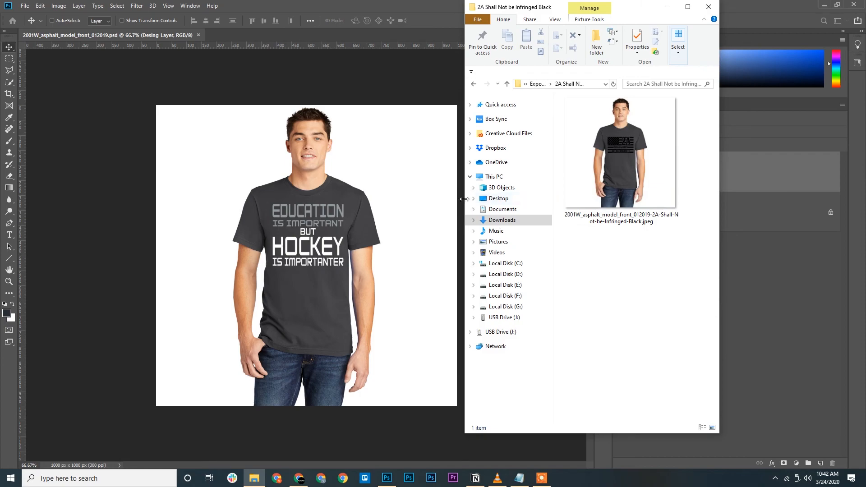
{"action": "left_click_drag", "start_coordinate": [465, 200], "coordinate": [99, 196]}
{"action": "double_click", "coordinate": [225, 163]}
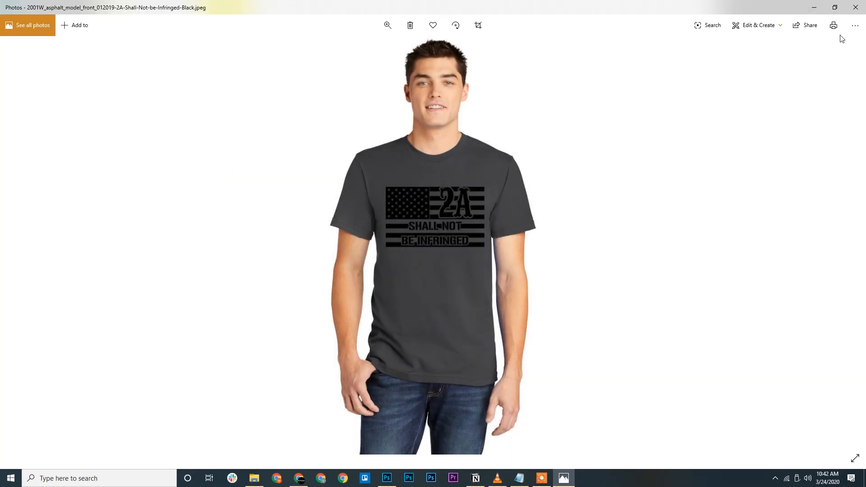
{"action": "left_click", "coordinate": [852, 8]}
{"action": "left_click", "coordinate": [602, 322]}
{"action": "key", "text": "alt+Left"}
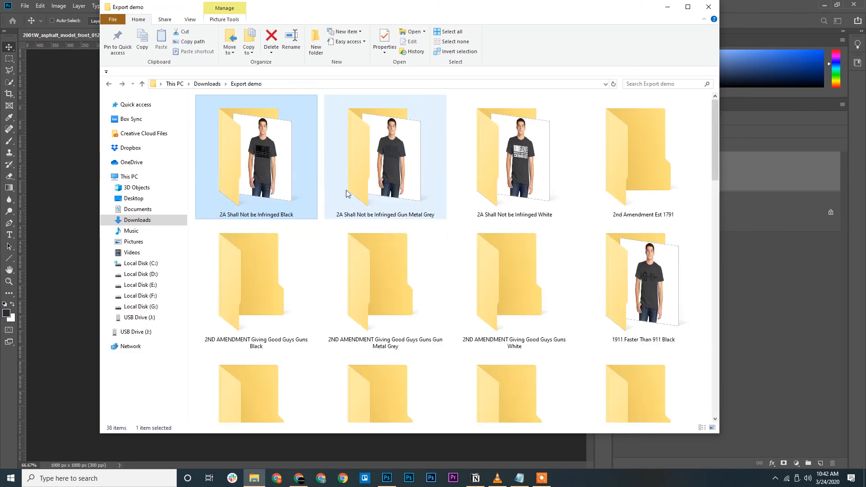
View the exported asphalt mockup of 2ND AMENDMENT Giving Good Guys Guns White and return to the Export demo folder
{"action": "left_click", "coordinate": [349, 194]}
{"action": "left_click", "coordinate": [555, 180]}
{"action": "double_click", "coordinate": [549, 254]}
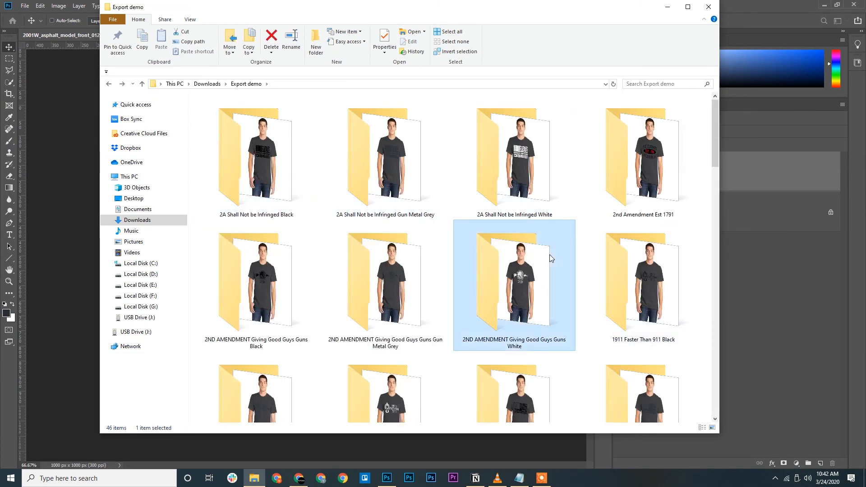
{"action": "left_click", "coordinate": [234, 128]}
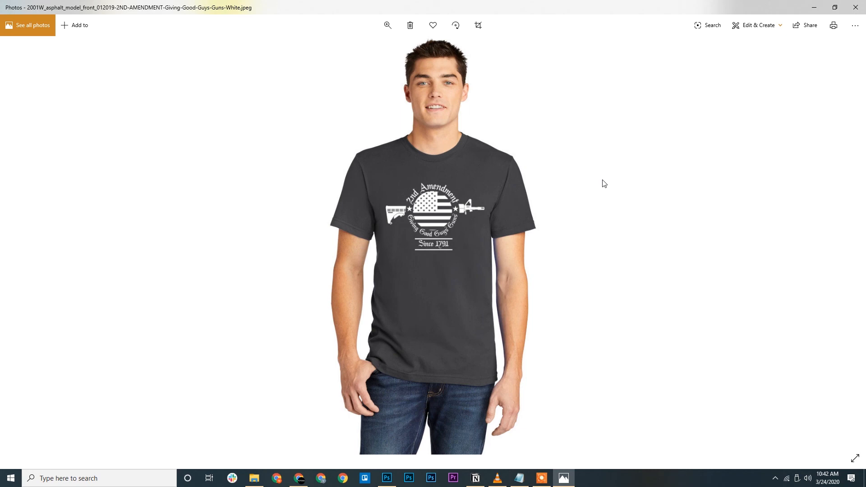
{"action": "left_click", "coordinate": [864, 11]}
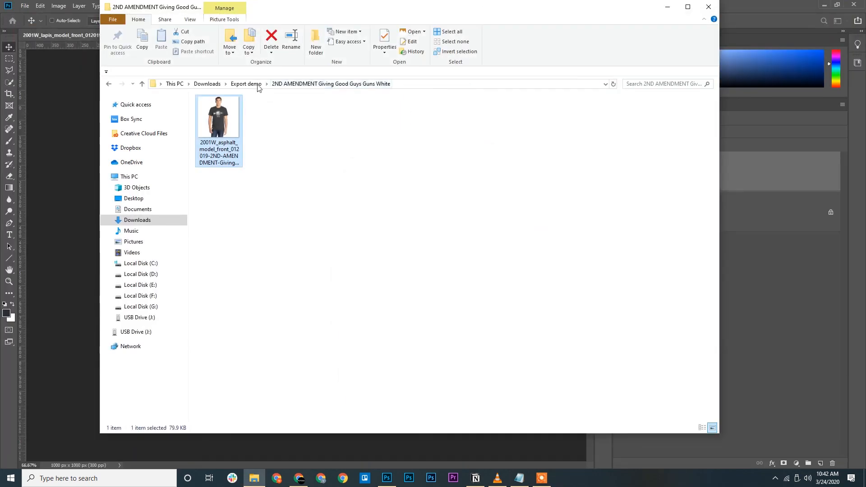
{"action": "left_click", "coordinate": [250, 86]}
Inspect the design on the exported 2A Shall Not be Infringed White mockup up close and return to Export demo
{"action": "double_click", "coordinate": [511, 152]}
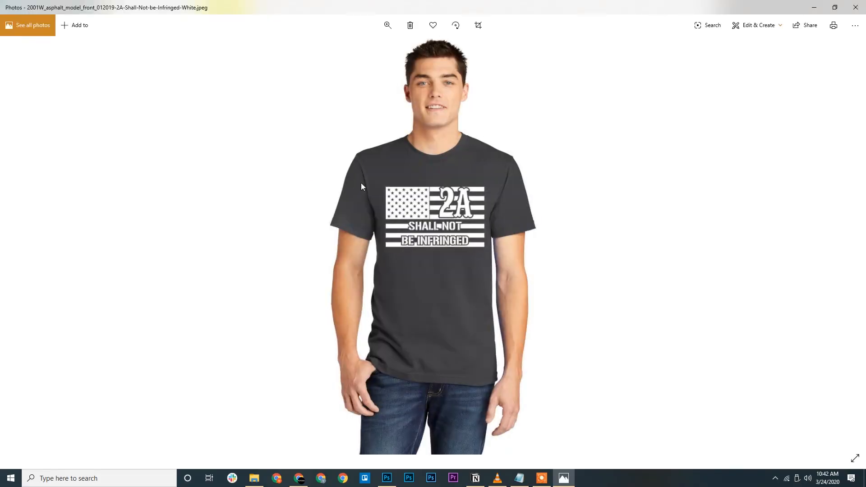
{"action": "scroll", "coordinate": [398, 213], "scroll_direction": "up", "scroll_amount": 2}
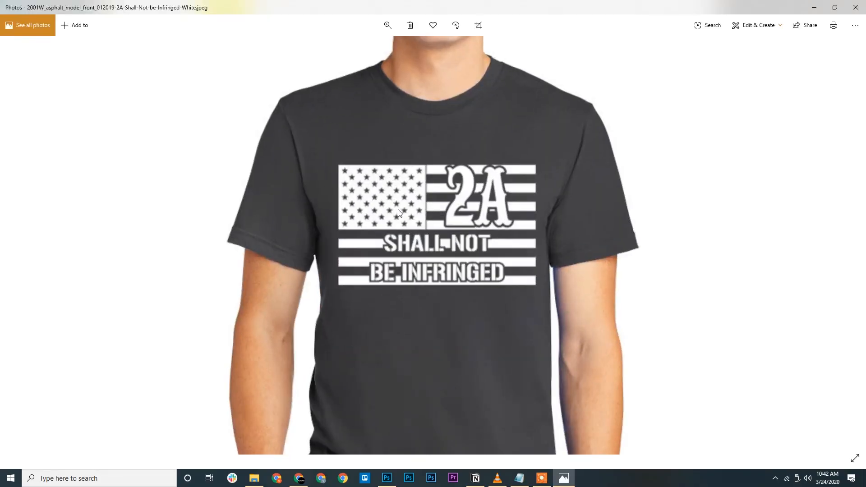
{"action": "scroll", "coordinate": [400, 214], "scroll_direction": "down", "scroll_amount": 2}
{"action": "left_click", "coordinate": [856, 6]}
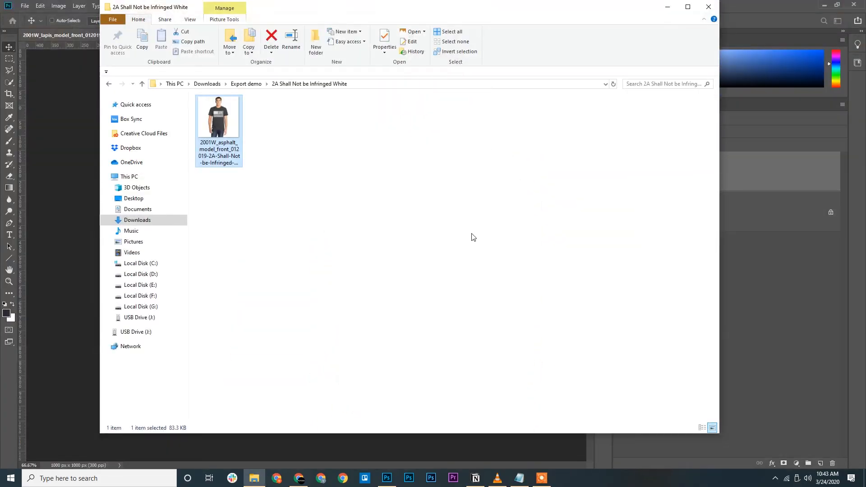
{"action": "key", "text": "alt+Up"}
Move File Explorer aside and check the 2001W_lapis_model_front_012019 temp resized folder inside Art 2nd Amendment
{"action": "left_click_drag", "start_coordinate": [373, 10], "coordinate": [618, 240]}
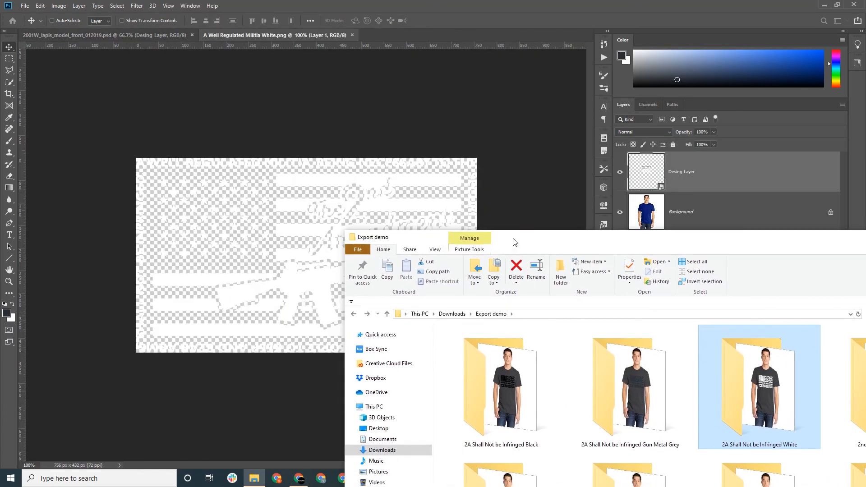
{"action": "left_click_drag", "start_coordinate": [513, 242], "coordinate": [523, 112]}
{"action": "left_click", "coordinate": [464, 184]}
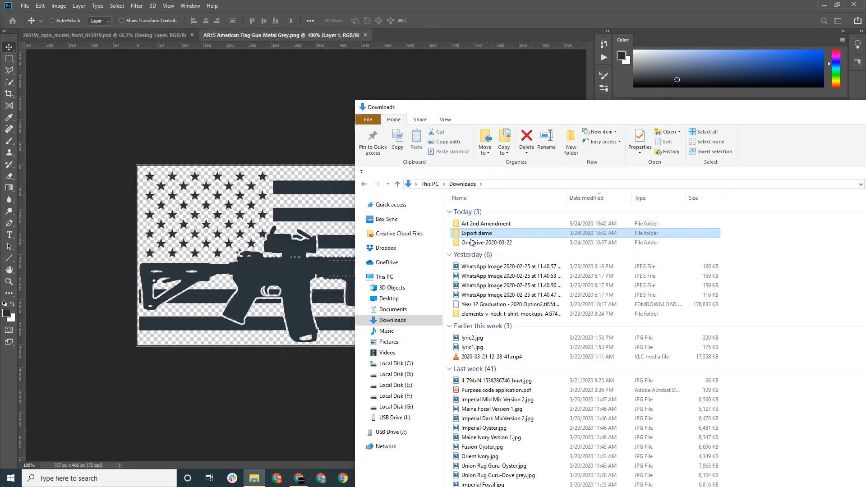
{"action": "double_click", "coordinate": [476, 225]}
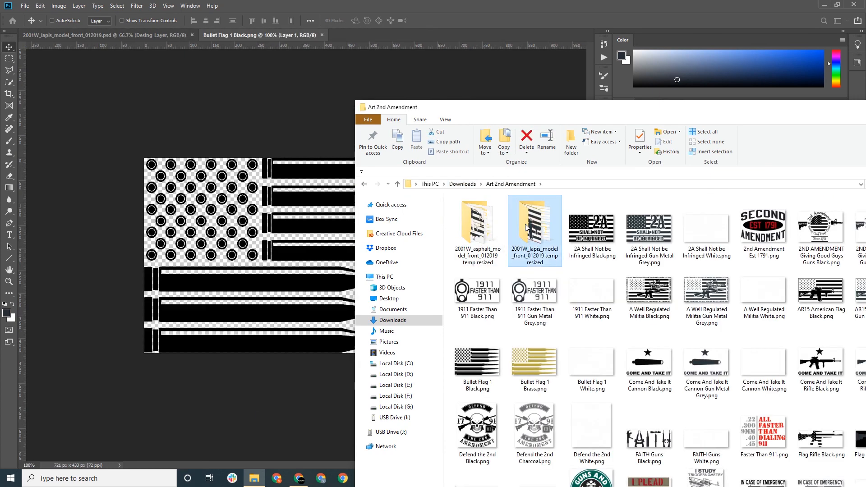
{"action": "double_click", "coordinate": [526, 227]}
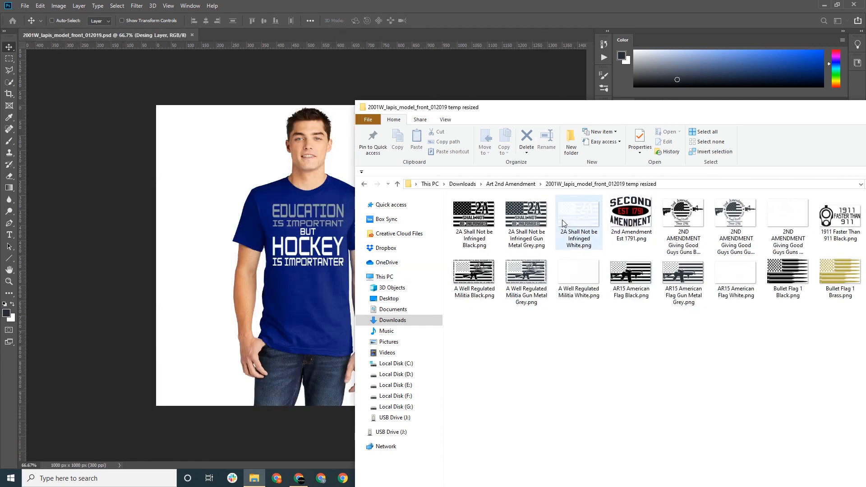
{"action": "left_click", "coordinate": [522, 184]}
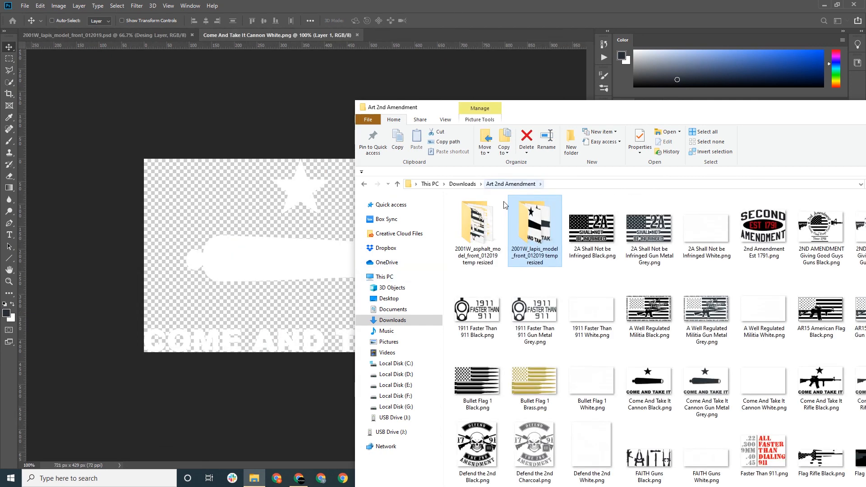
Check the PSD shirt templates in the OneDrive-2020-03-22 folder in Downloads and browse the exported design folders in Export demo
{"action": "left_click", "coordinate": [462, 184]}
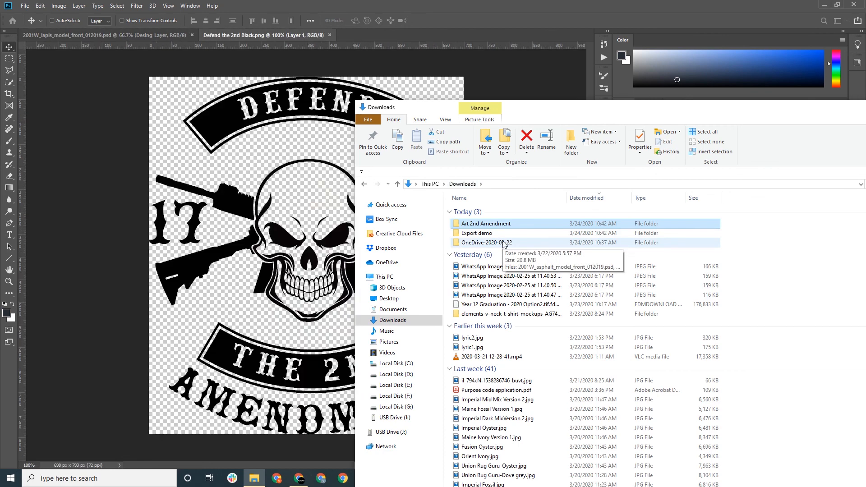
{"action": "double_click", "coordinate": [504, 243]}
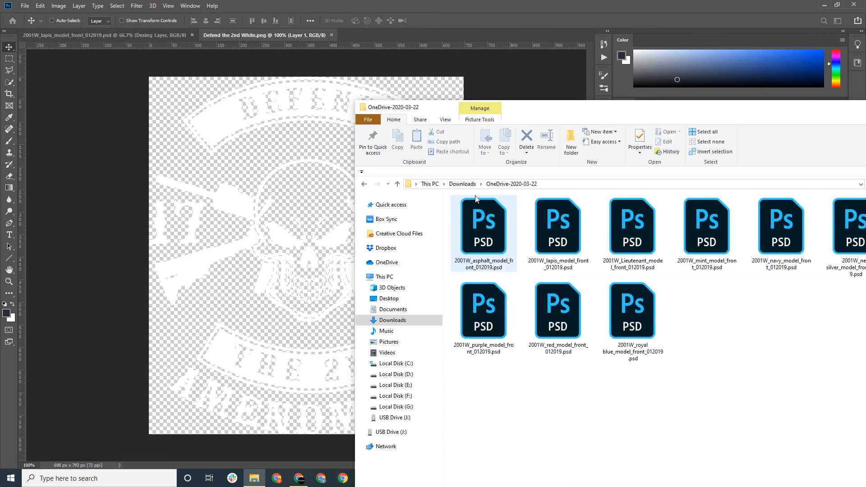
{"action": "left_click", "coordinate": [462, 184]}
{"action": "double_click", "coordinate": [475, 234]}
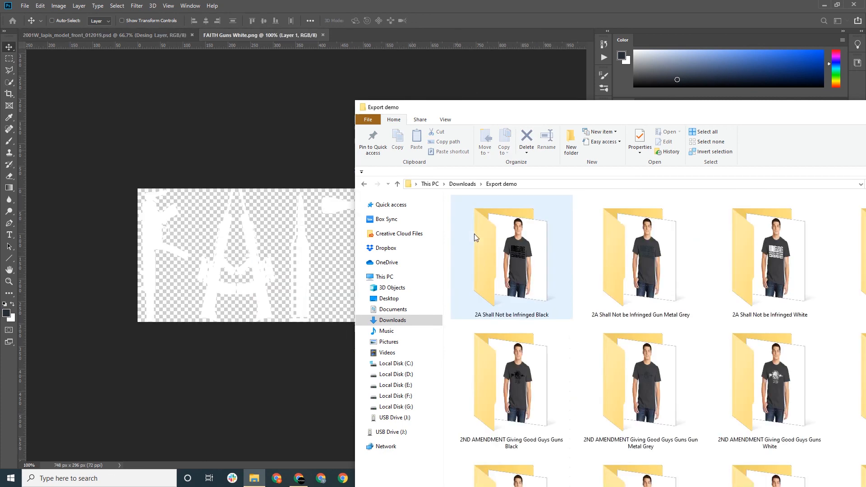
{"action": "scroll", "coordinate": [673, 325], "scroll_direction": "down", "scroll_amount": 10}
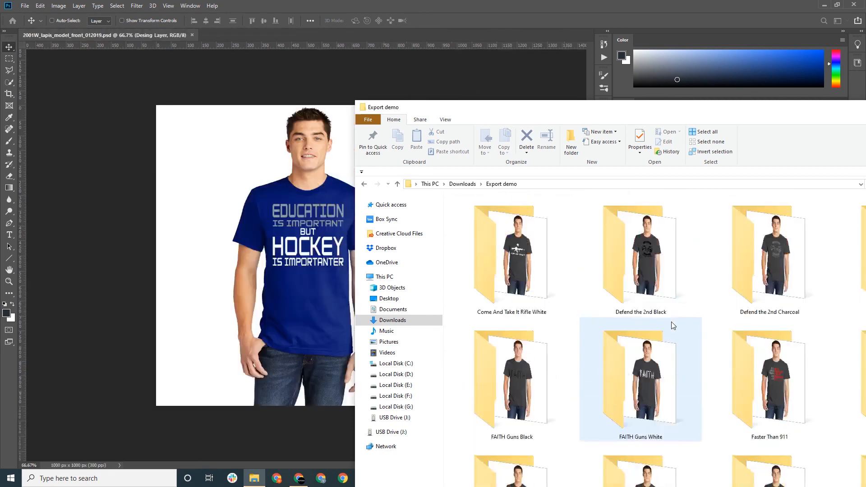
{"action": "scroll", "coordinate": [674, 324], "scroll_direction": "up", "scroll_amount": 10}
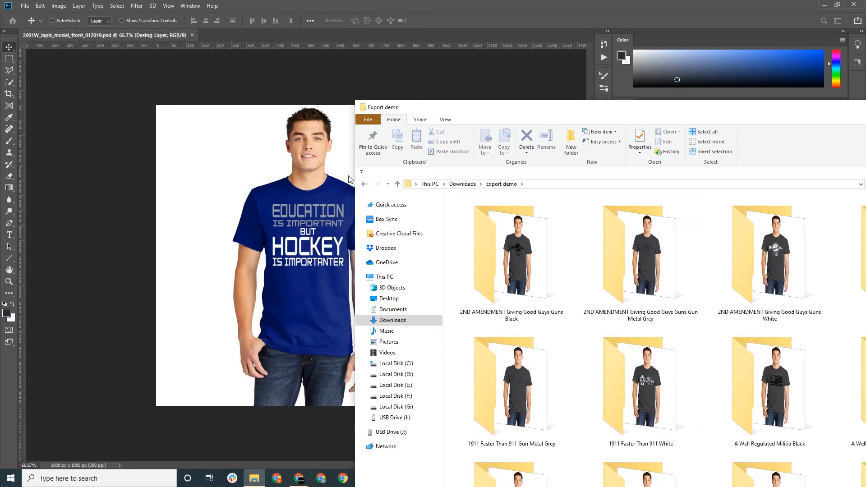
Narrow the File Explorer window showing Export demo and reposition it so the whole window fits on screen
{"action": "left_click_drag", "start_coordinate": [354, 179], "coordinate": [491, 179]}
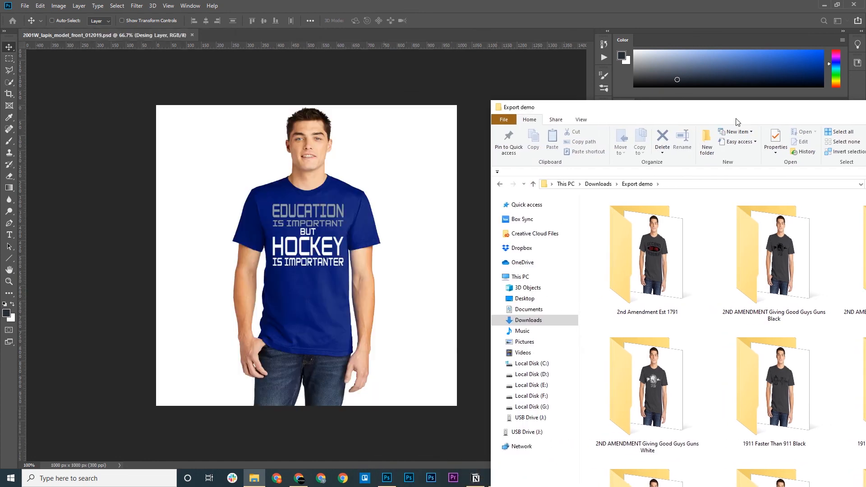
{"action": "left_click_drag", "start_coordinate": [735, 110], "coordinate": [565, 26]}
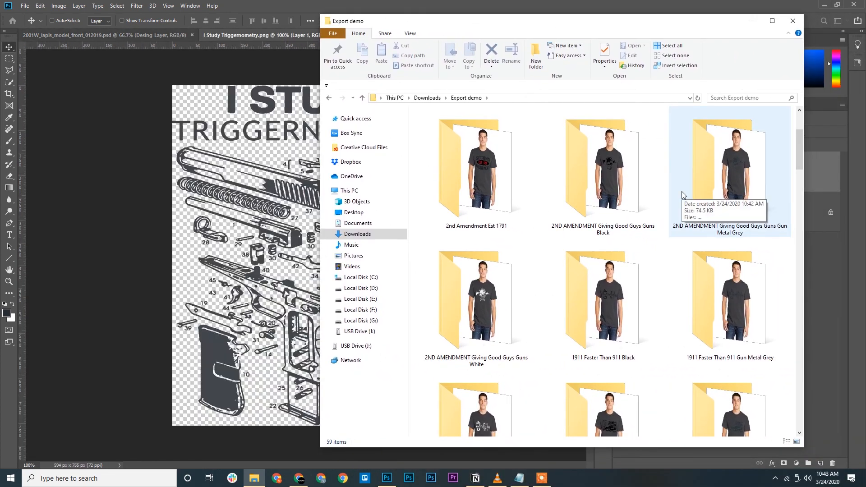
{"action": "left_click", "coordinate": [542, 479]}
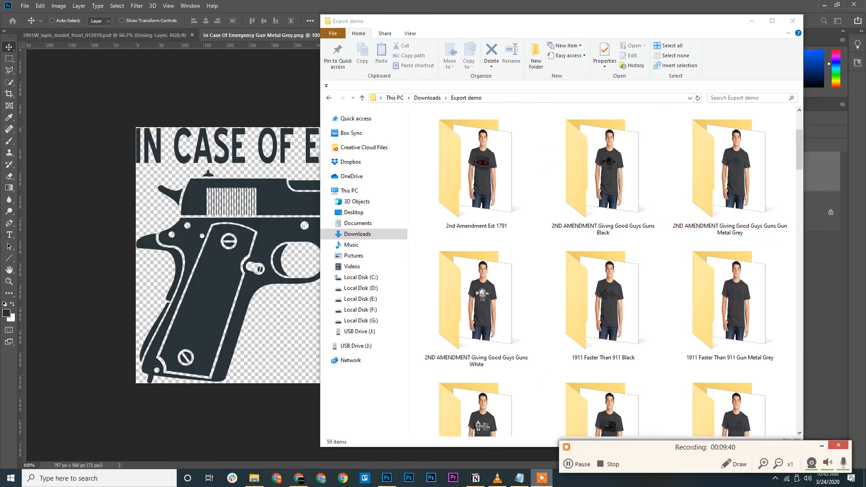
{"action": "left_click", "coordinate": [610, 463]}
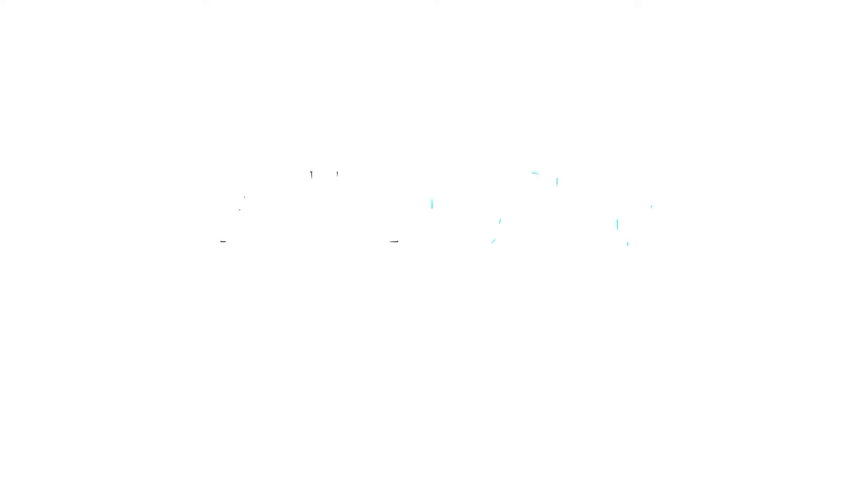